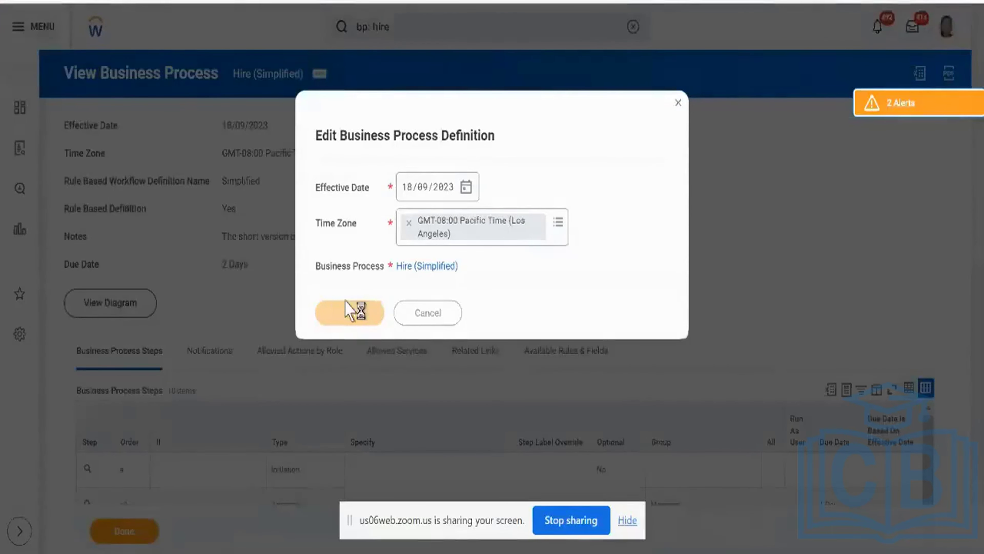
# Step: Remove the second Propose Compensation Hire step, assigned to Compensation Administrator, from the Hire (Simplified) business process and save the definition
pyautogui.scroll(-10, 345, 305)
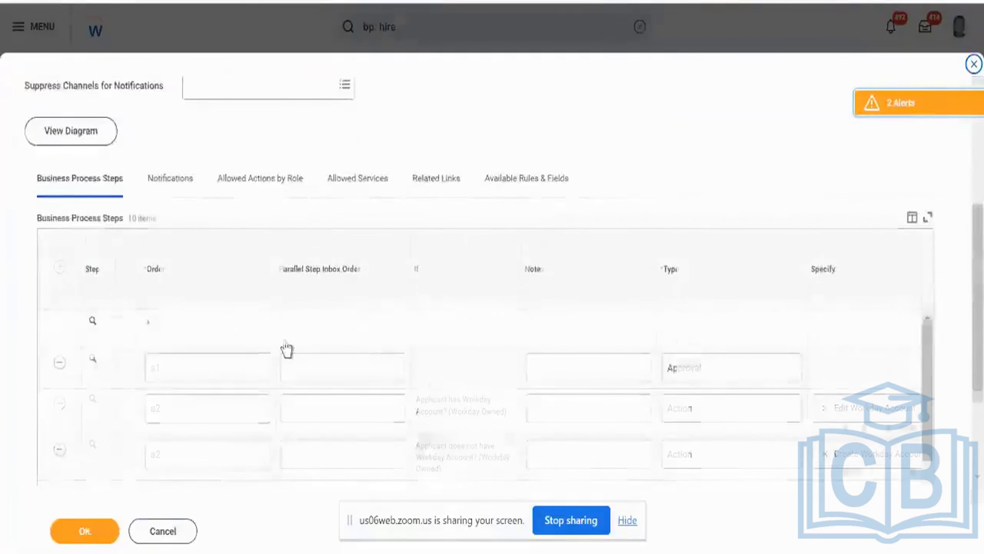
pyautogui.scroll(-1, 282, 358)
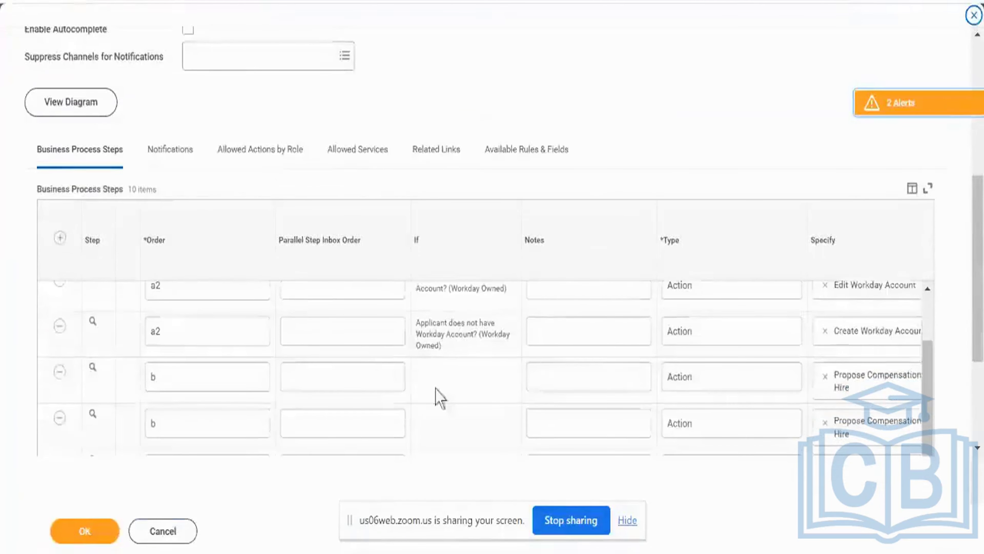
pyautogui.hscroll(5, 393, 396)
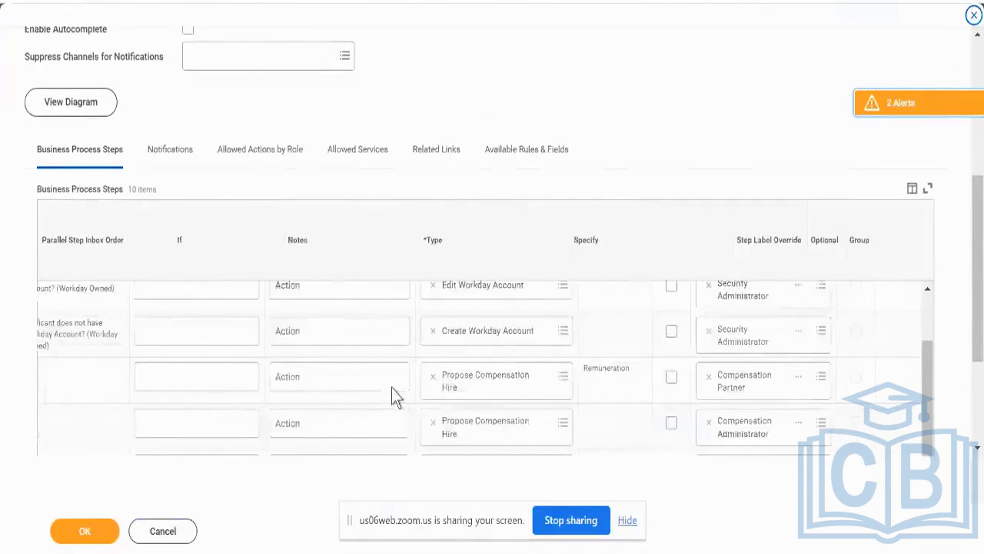
pyautogui.hscroll(-5, 393, 392)
pyautogui.click(59, 419)
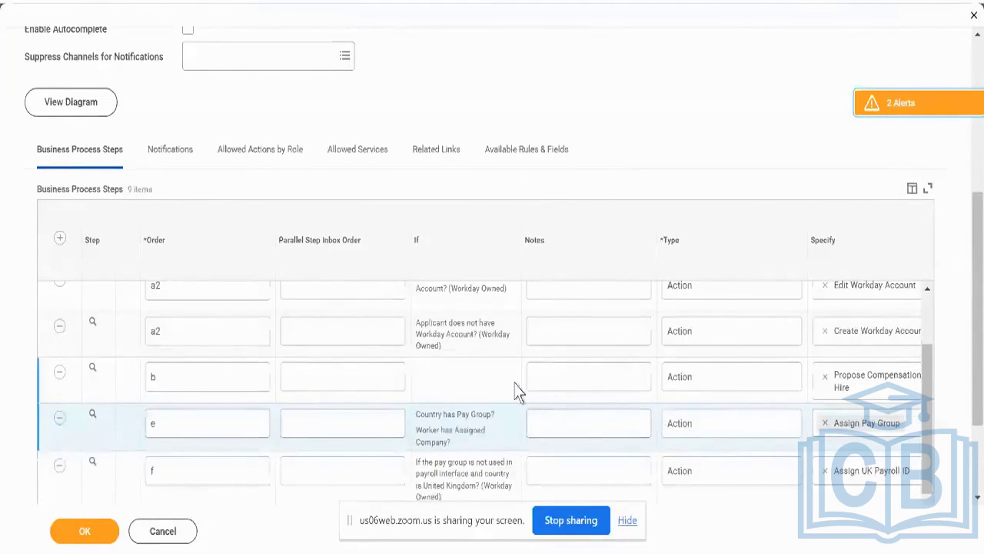
pyautogui.click(105, 532)
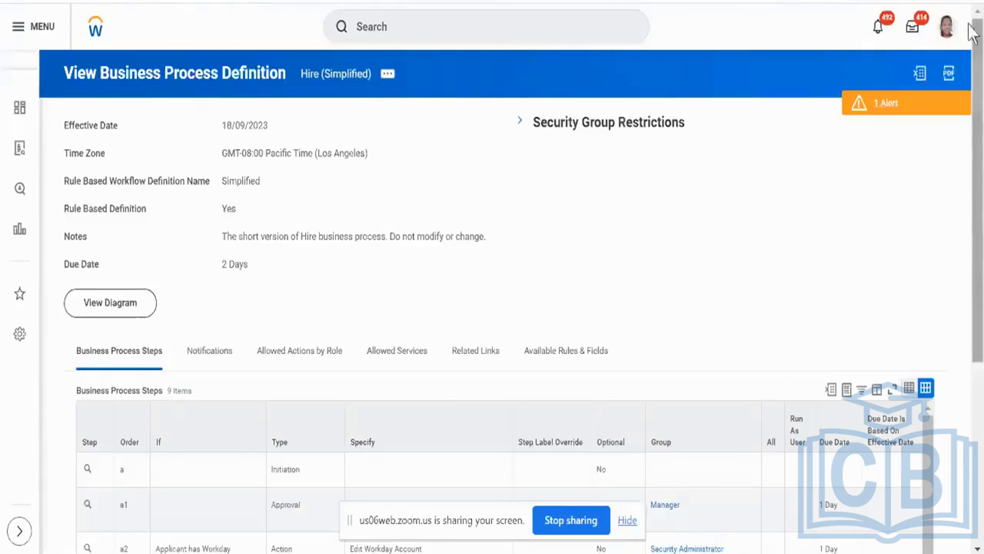
# Step: Open the Technology Consulting - NA supervisory organization from the signed-in worker's profile
pyautogui.click(947, 27)
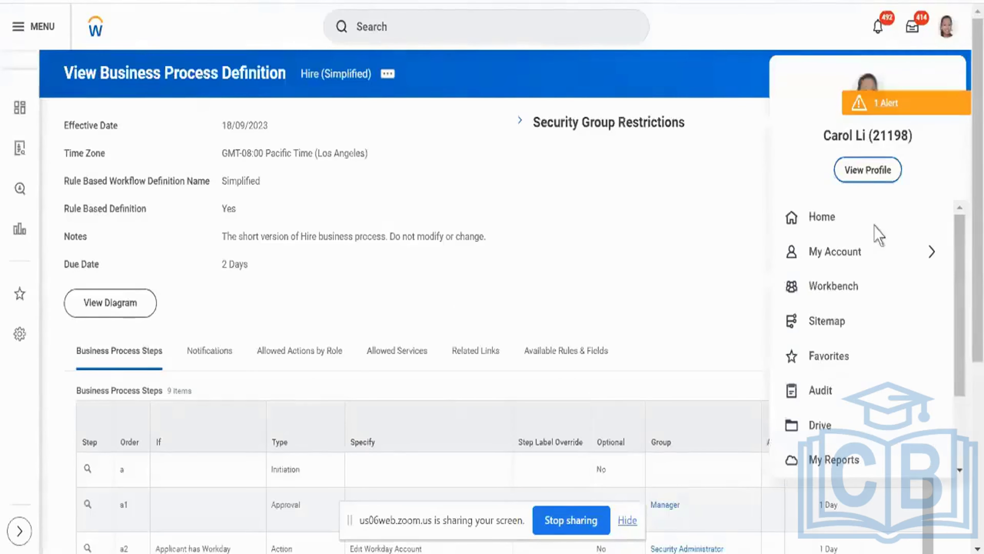
pyautogui.click(867, 175)
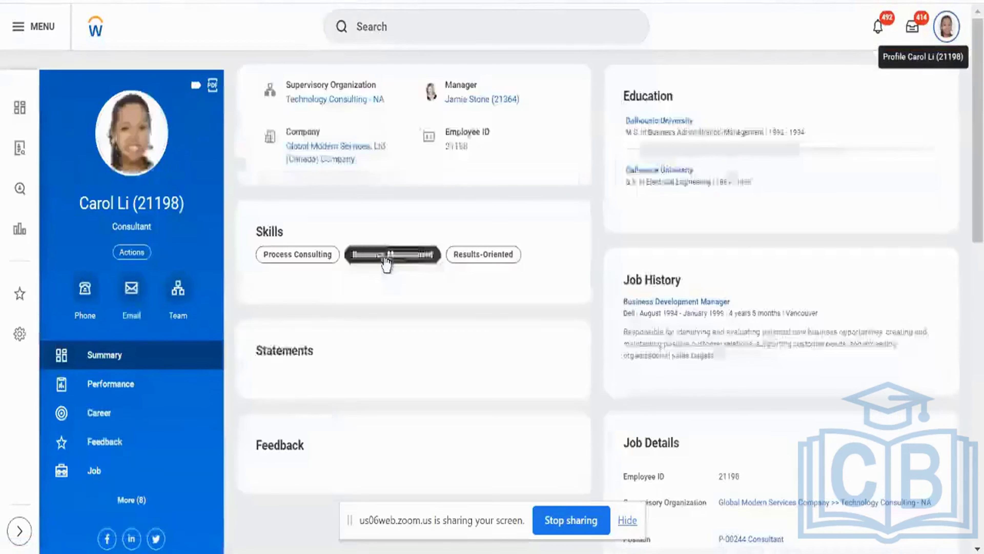
pyautogui.click(340, 100)
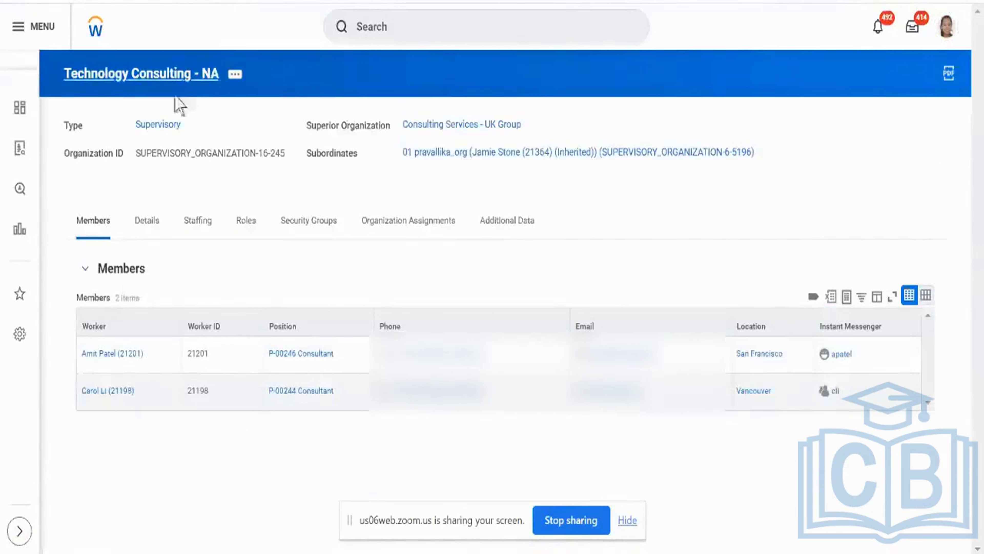
# Step: Review the organization's staffing model and in-progress position and staffing actions, and return to its member list
pyautogui.click(202, 226)
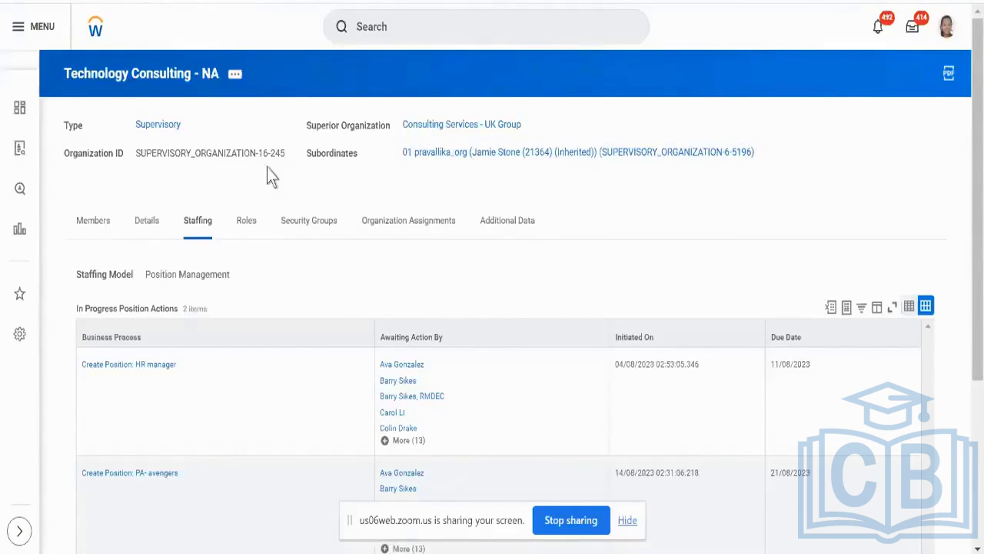
pyautogui.scroll(-2, 270, 182)
pyautogui.scroll(-5, 270, 190)
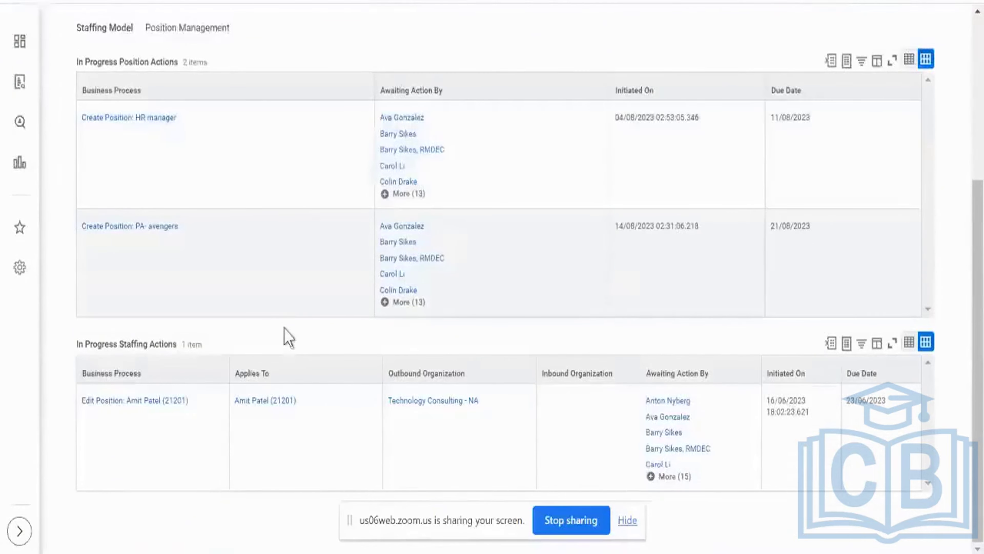
pyautogui.scroll(6, 283, 329)
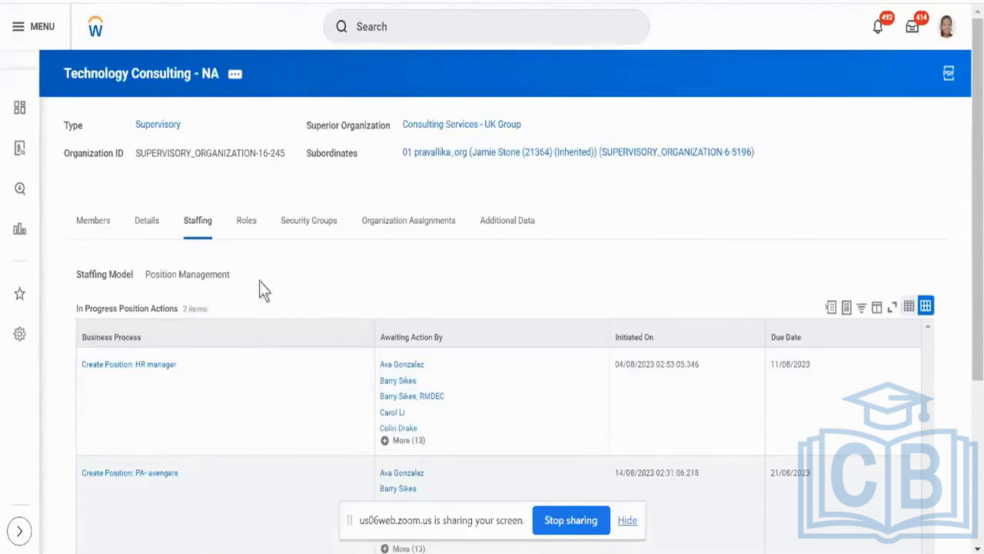
pyautogui.click(107, 224)
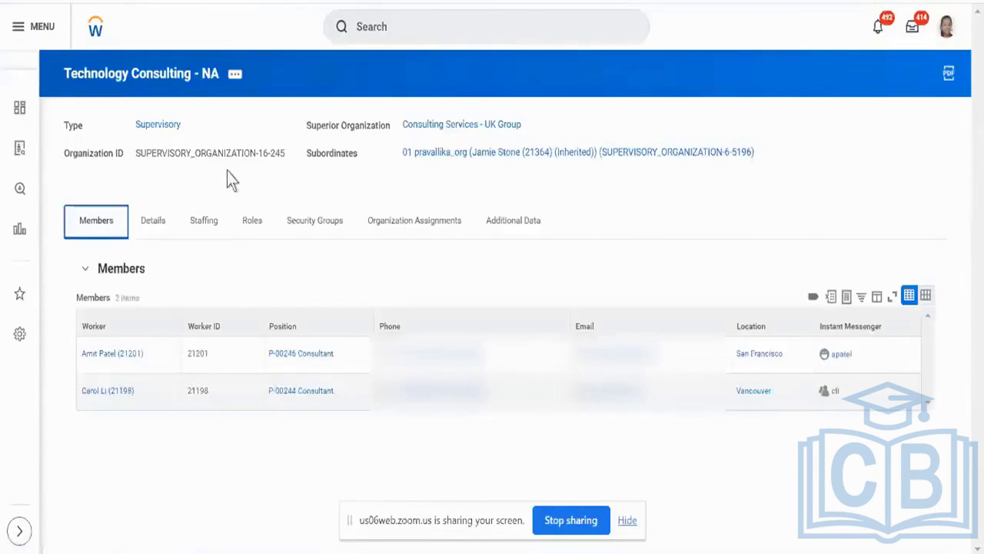
# Step: Start a Create Position request for the Technology Consulting - NA organization from its related staffing actions
pyautogui.click(234, 73)
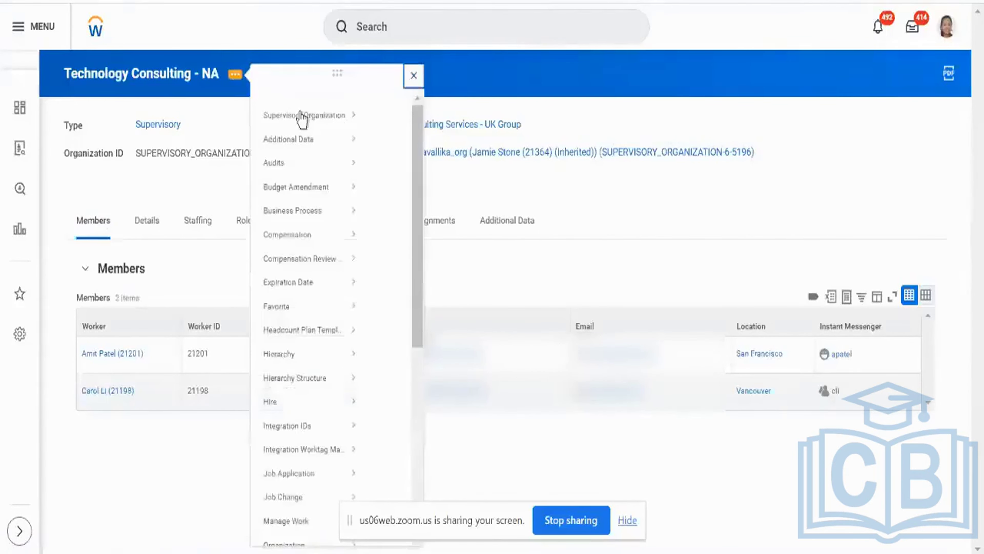
pyautogui.moveTo(313, 133)
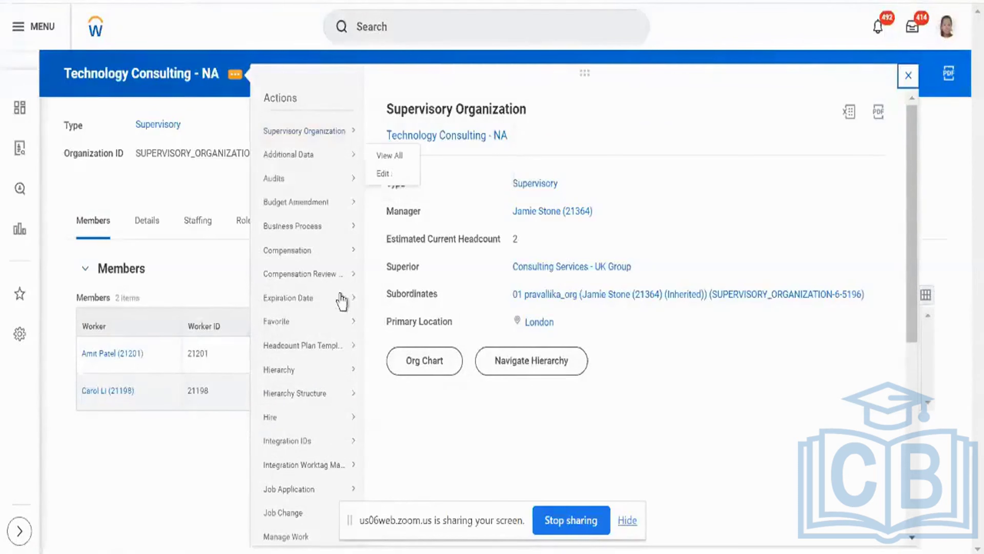
pyautogui.scroll(-2, 341, 301)
pyautogui.moveTo(308, 334)
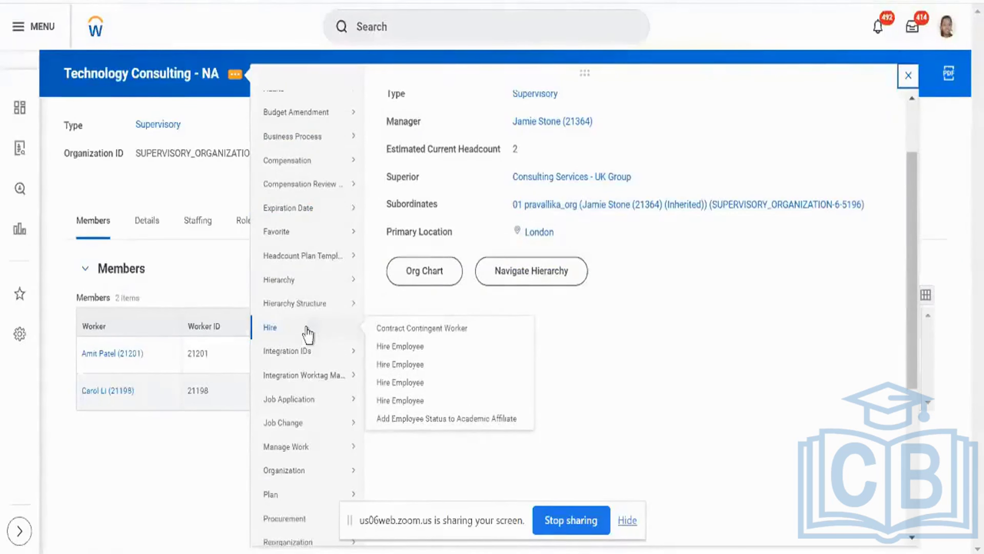
pyautogui.scroll(-4, 308, 334)
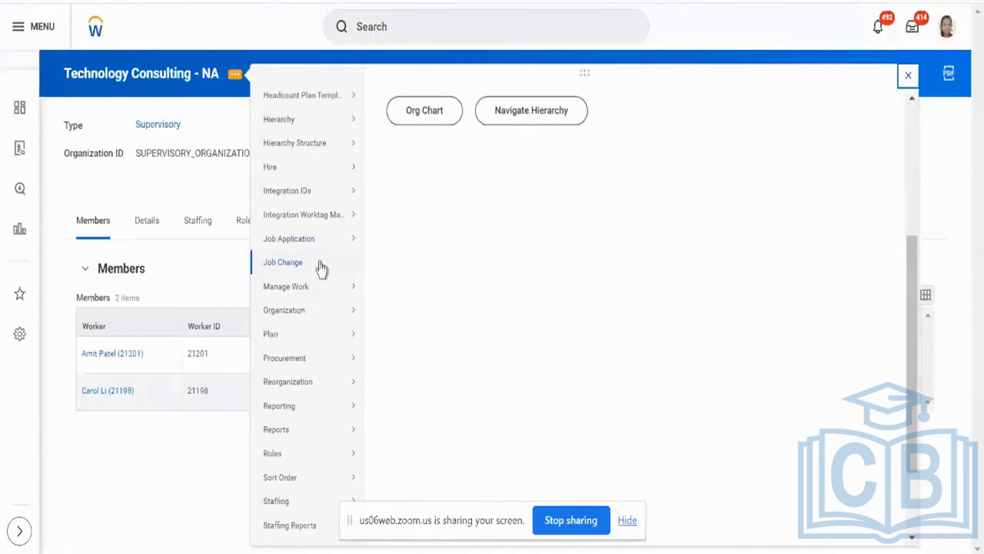
pyautogui.moveTo(321, 268)
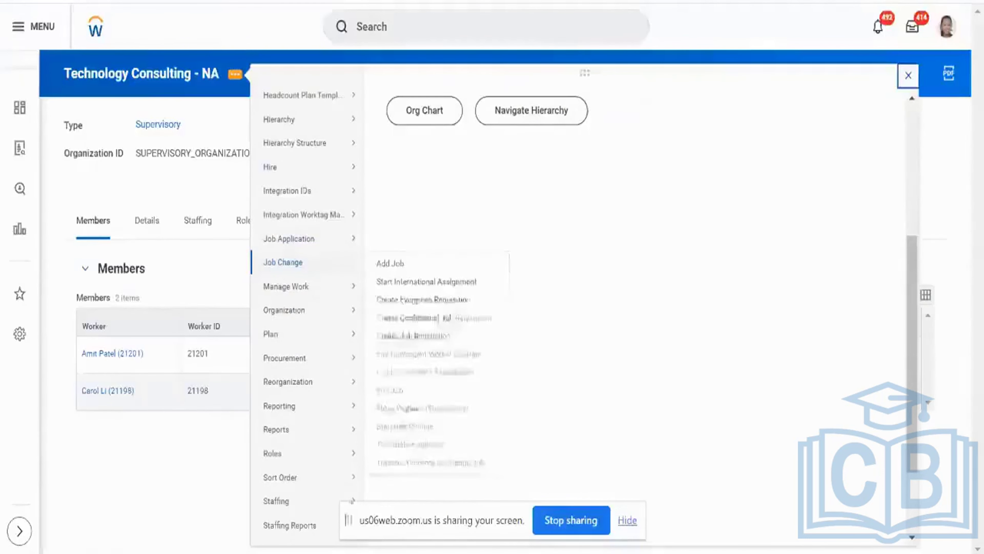
pyautogui.moveTo(306, 501)
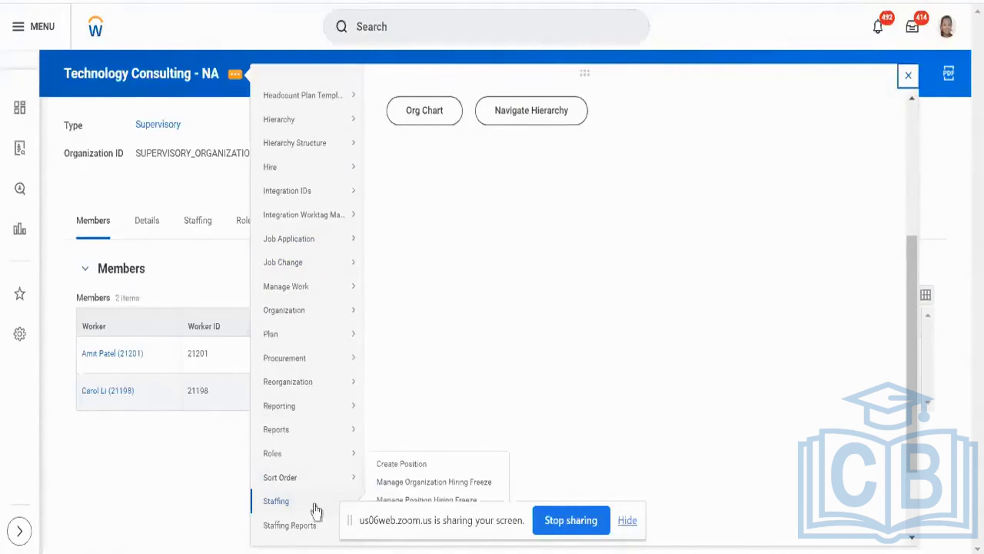
pyautogui.click(406, 467)
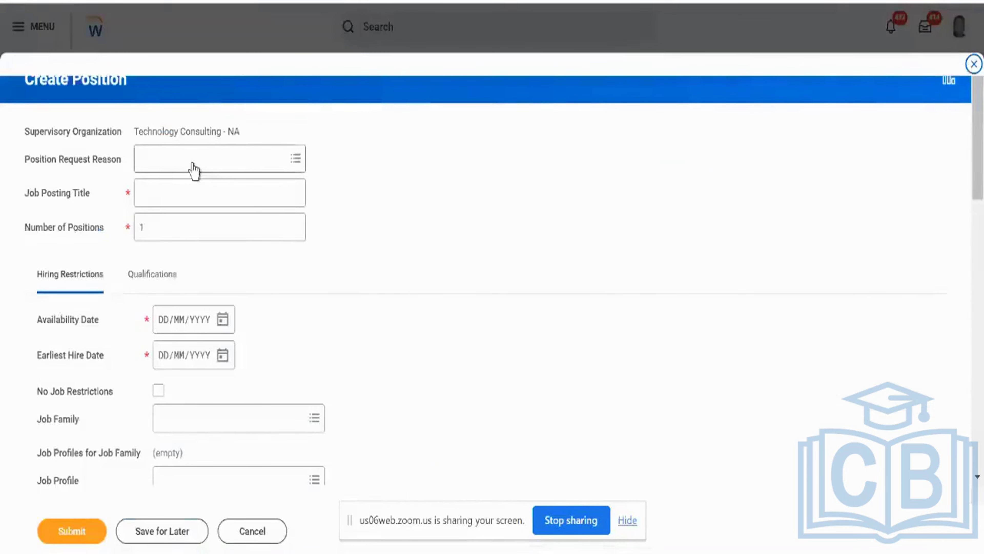
# Step: Set the position request reason to Staff New Project and enter "Test Position" followed by the person's first name as job posting title
pyautogui.click(193, 159)
pyautogui.click(235, 191)
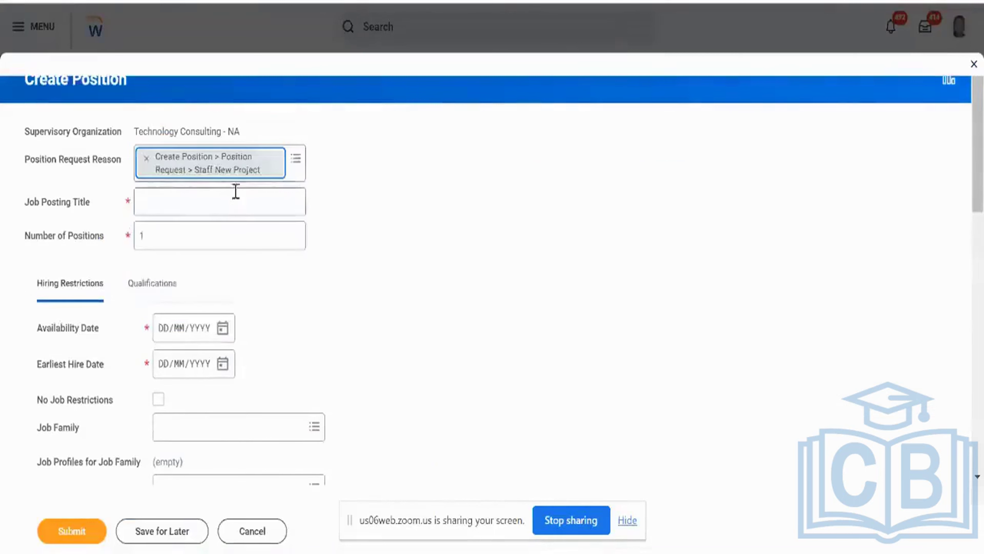
pyautogui.click(169, 207)
pyautogui.write('T')
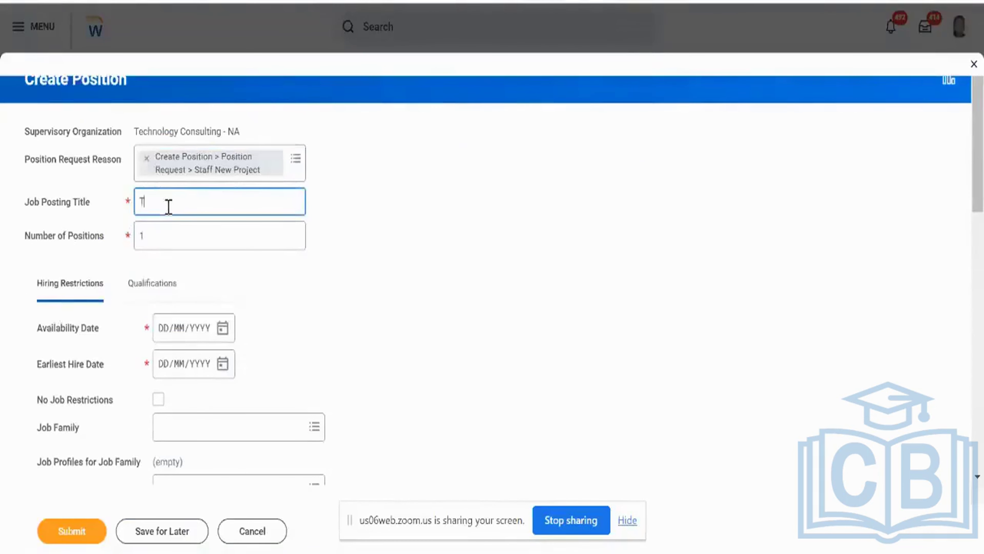
pyautogui.write('est Positi')
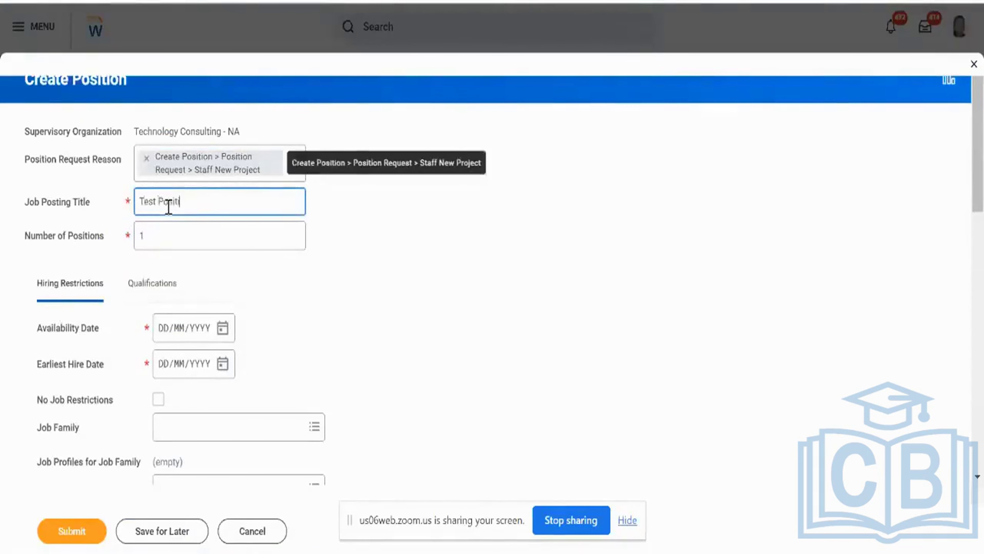
pyautogui.write('on Aryan')
# Step: Set the number of positions to 20
pyautogui.click(168, 241)
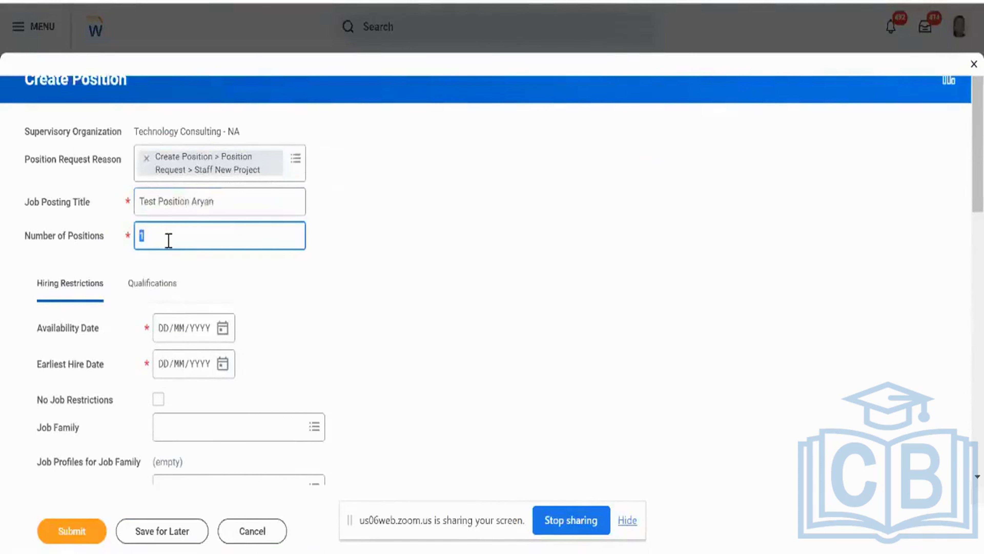
pyautogui.write('10')
pyautogui.press('BackSpace')
pyautogui.press('BackSpace')
pyautogui.write('20')
# Step: Set both the availability date and the earliest hire date to 19/09/2023
pyautogui.click(223, 328)
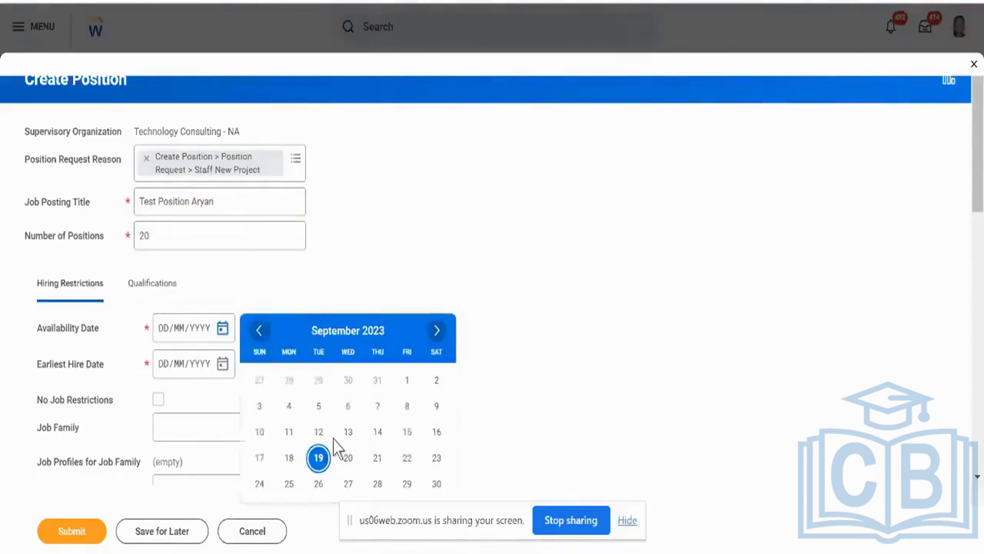
pyautogui.click(323, 461)
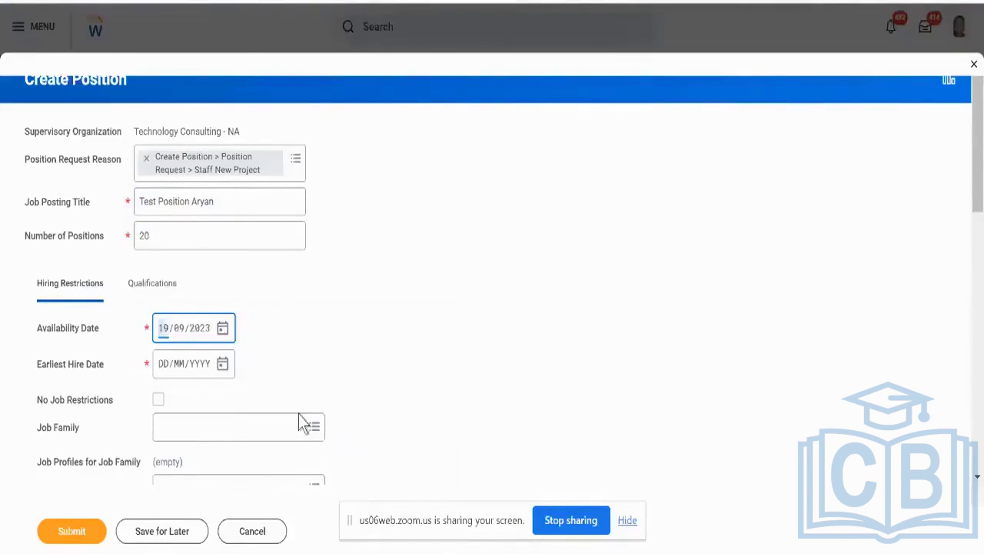
pyautogui.click(217, 371)
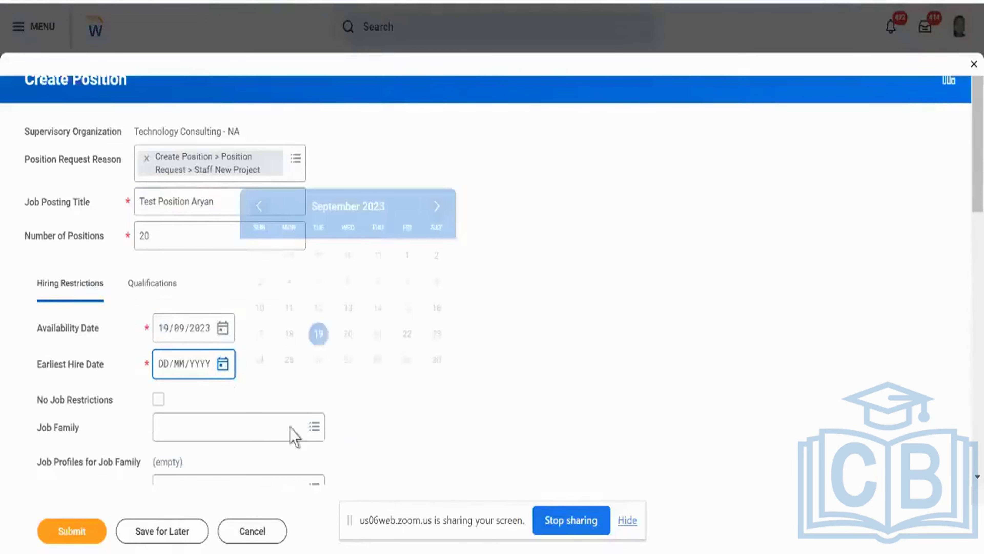
pyautogui.click(319, 334)
# Step: Open the signed-in worker's profile in a new browser tab to look up values for the position's Job Profile field
pyautogui.scroll(-2, 319, 345)
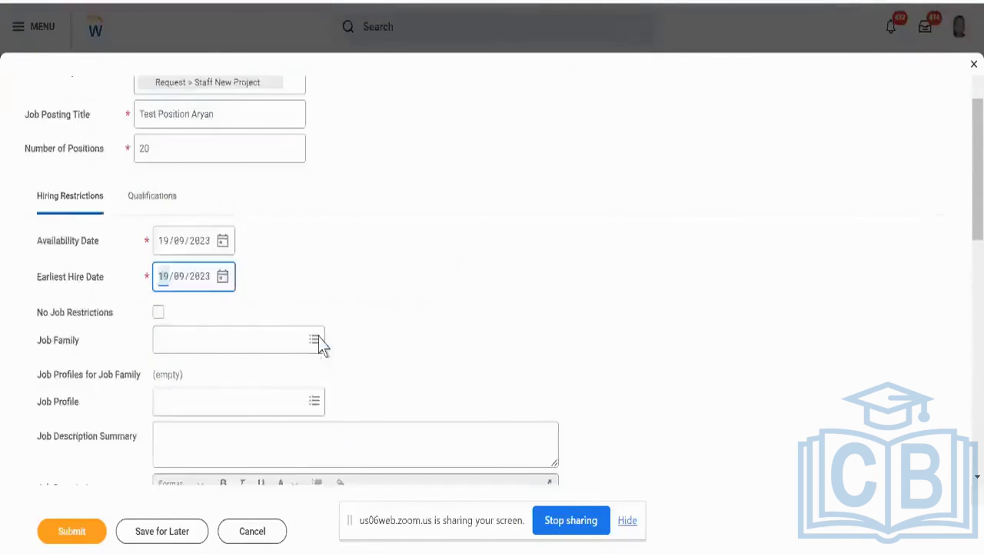
pyautogui.scroll(-5, 319, 336)
pyautogui.scroll(-2, 318, 336)
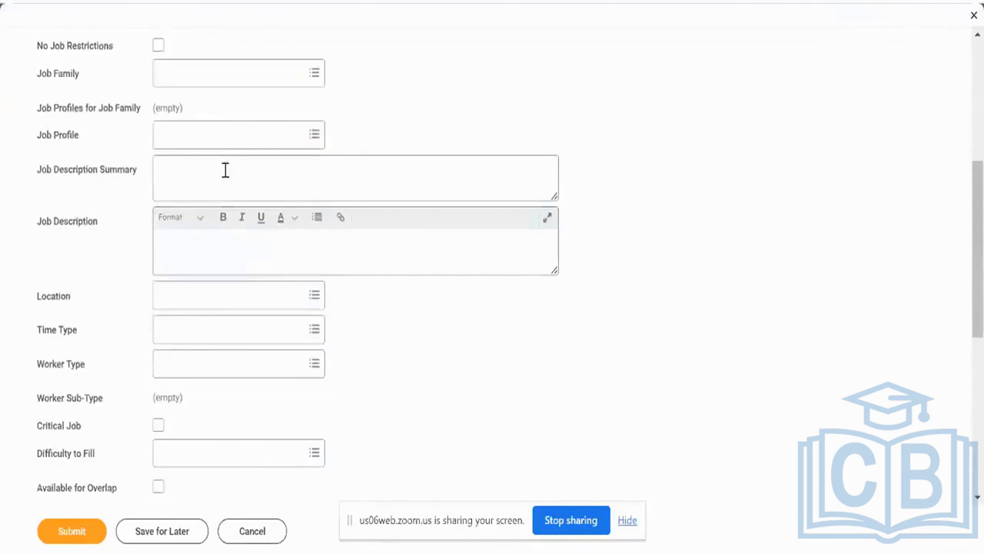
pyautogui.click(214, 132)
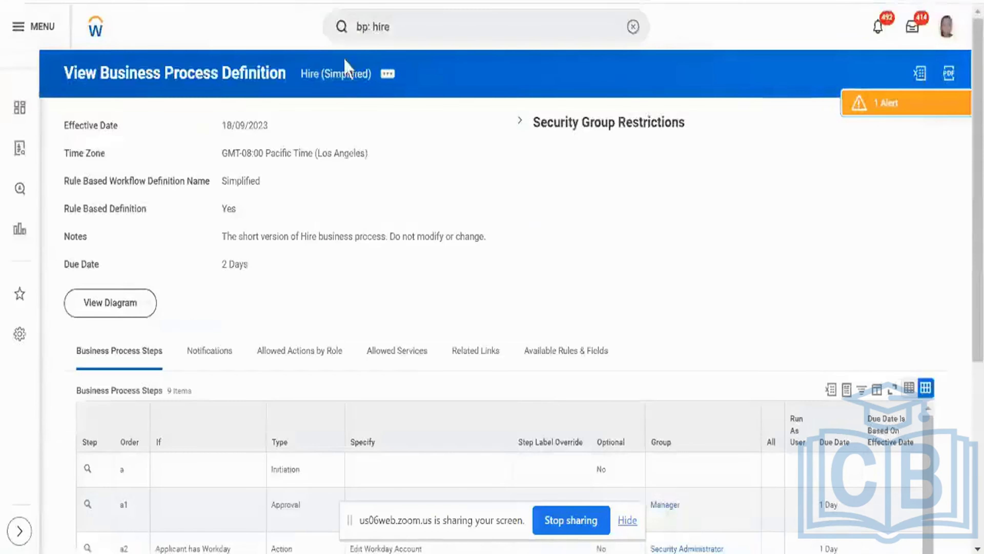
pyautogui.click(947, 26)
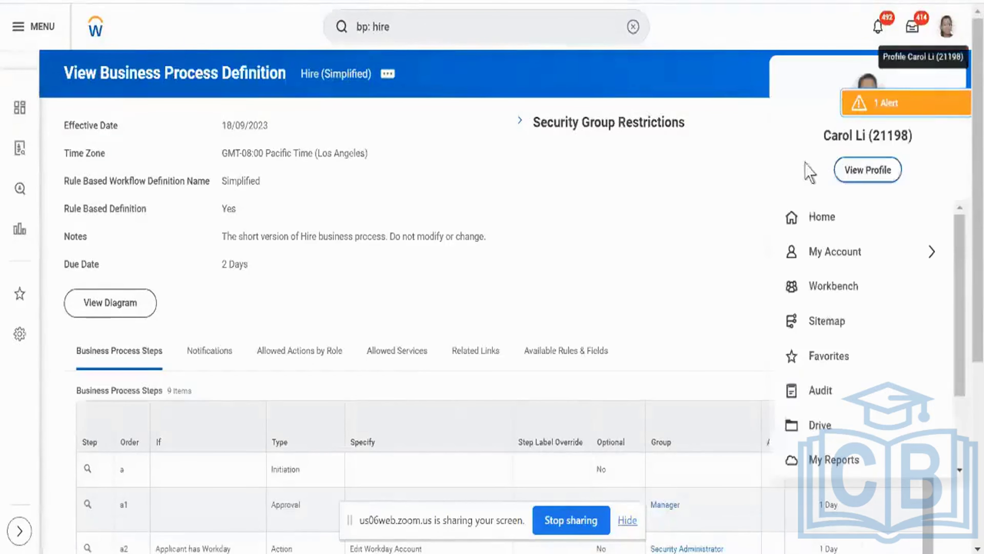
pyautogui.rightClick(852, 170)
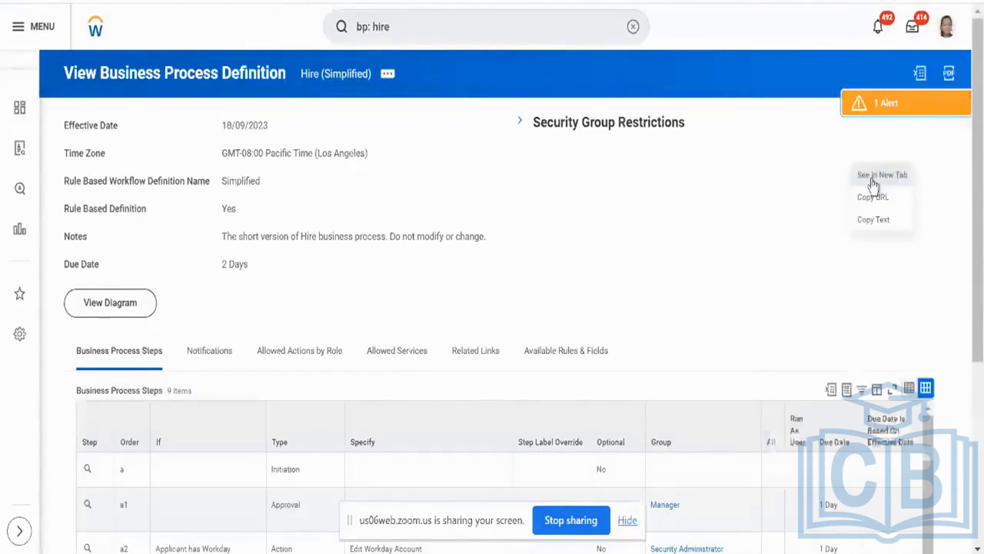
pyautogui.click(875, 173)
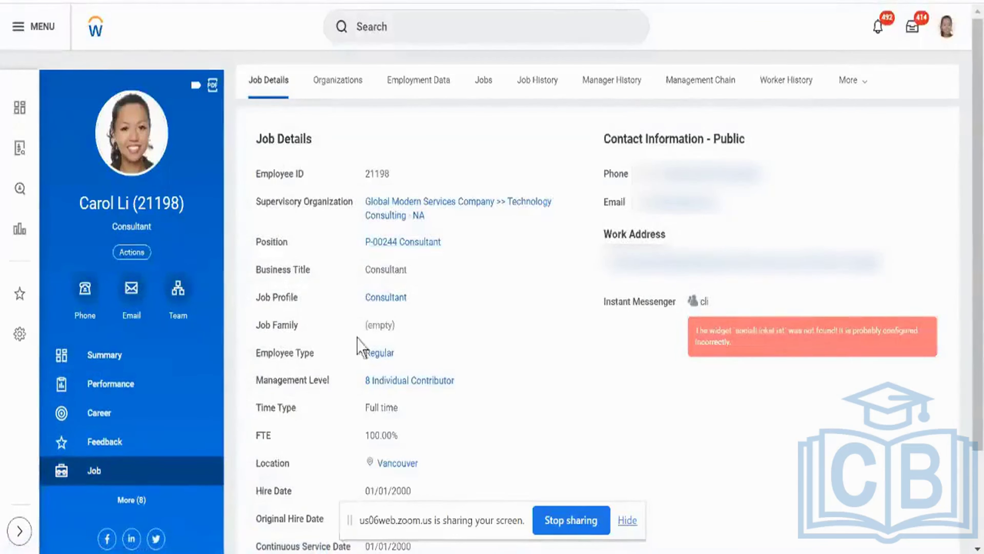
# Step: Copy the Consultant job profile from the worker's job details and set it as the new position's Job Profile
pyautogui.rightClick(372, 297)
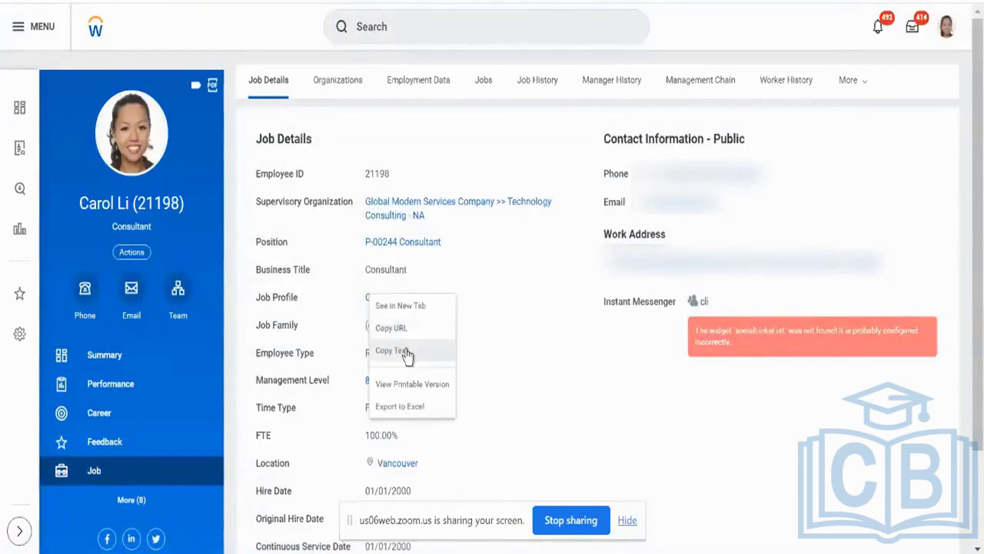
pyautogui.click(405, 352)
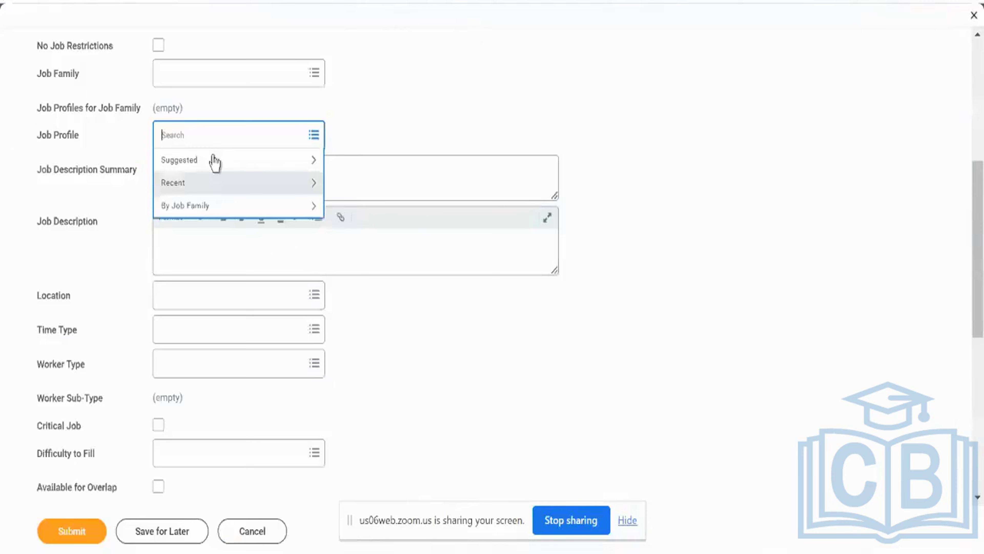
pyautogui.hotkey('ctrl', 'v')
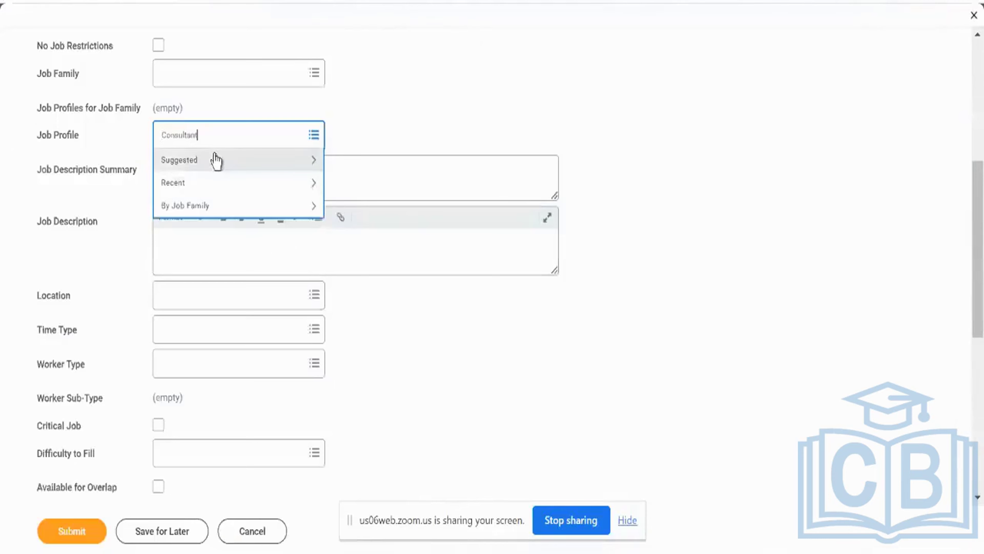
pyautogui.press('Return')
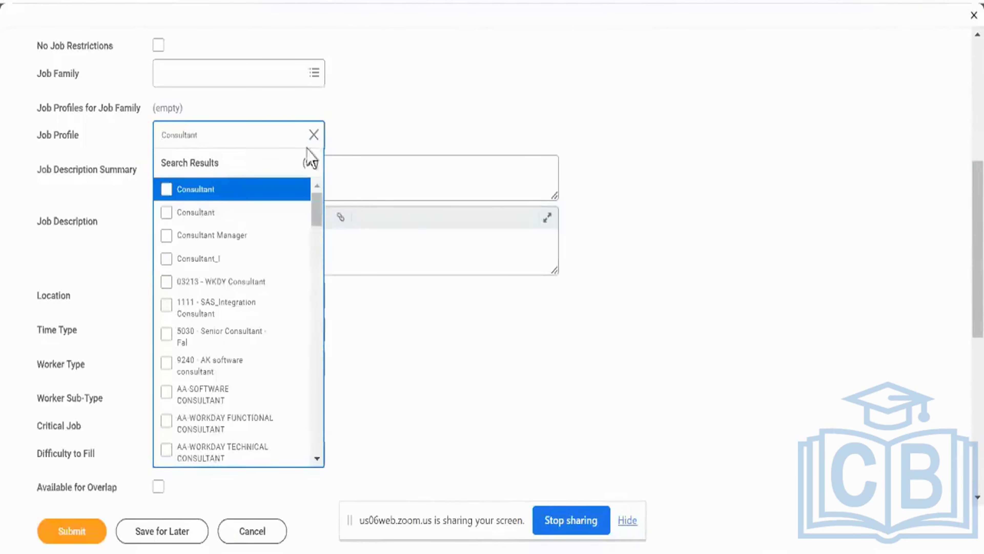
pyautogui.press('Return')
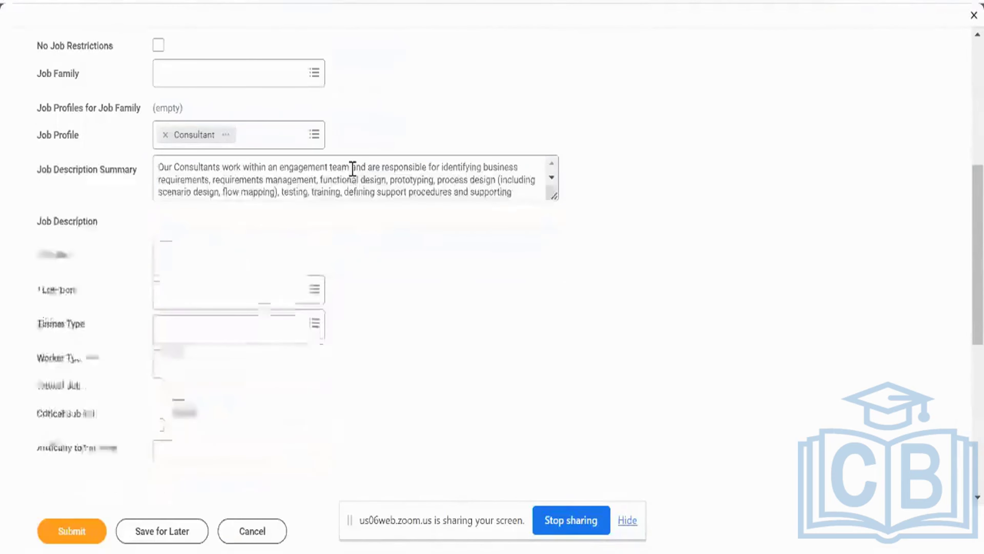
# Step: Enter "test" as the job description and submit the Create Position request
pyautogui.click(332, 251)
pyautogui.write('test')
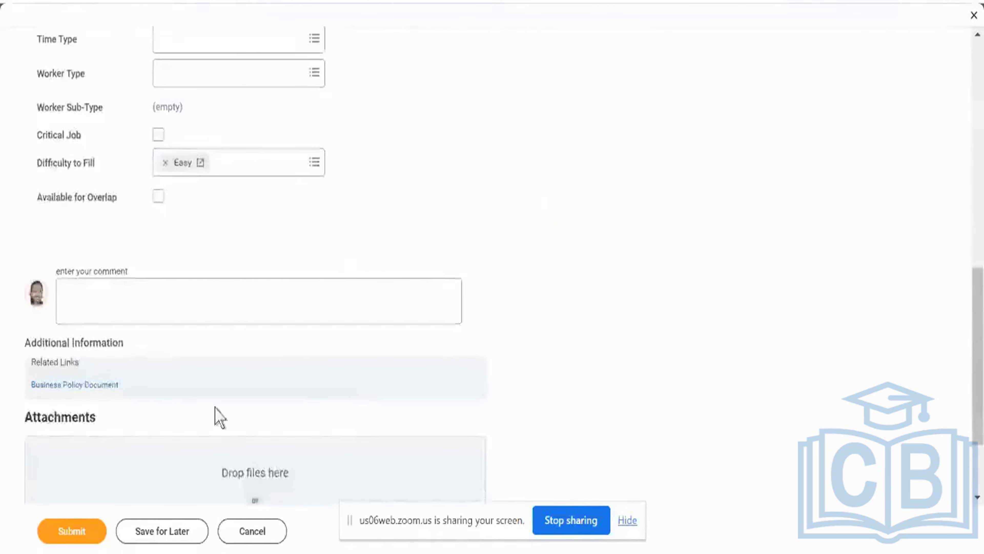
pyautogui.scroll(15, 215, 415)
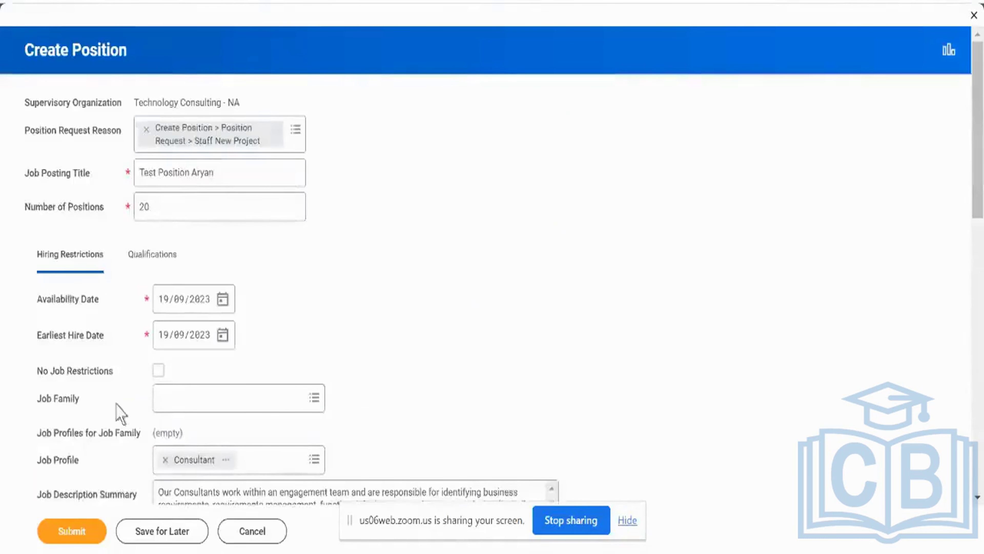
pyautogui.click(84, 528)
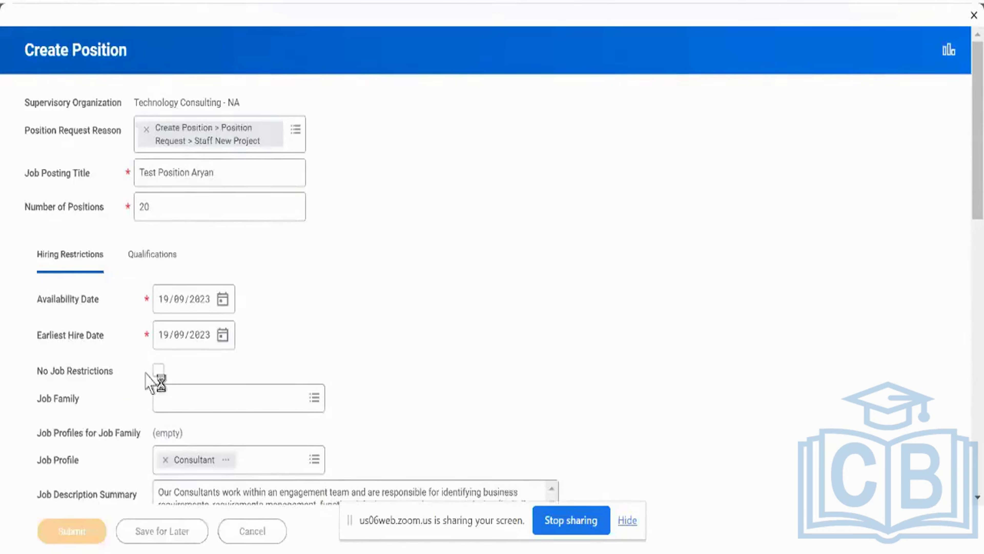
pyautogui.click(157, 370)
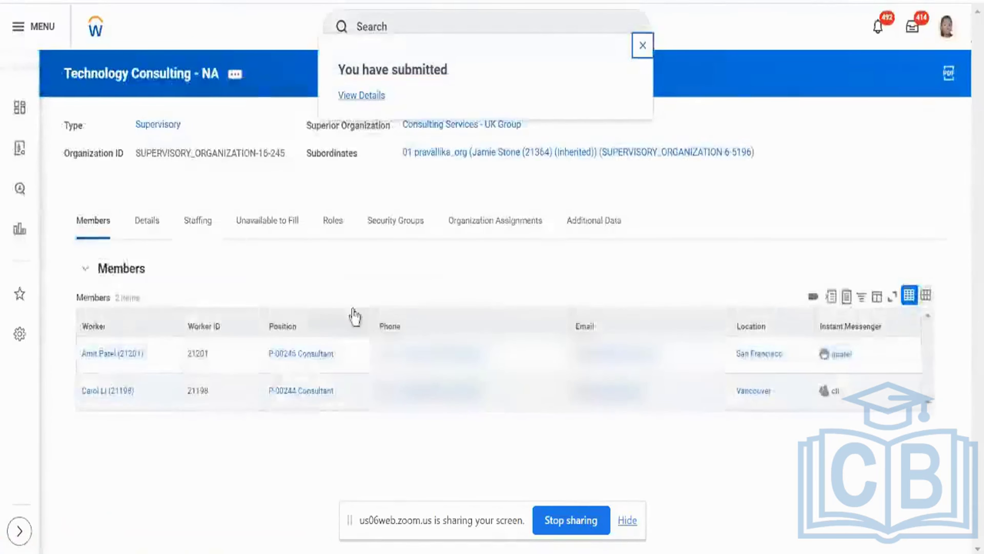
# Step: Review the in-progress position and staffing actions of the Technology Consulting - NA organization
pyautogui.click(201, 234)
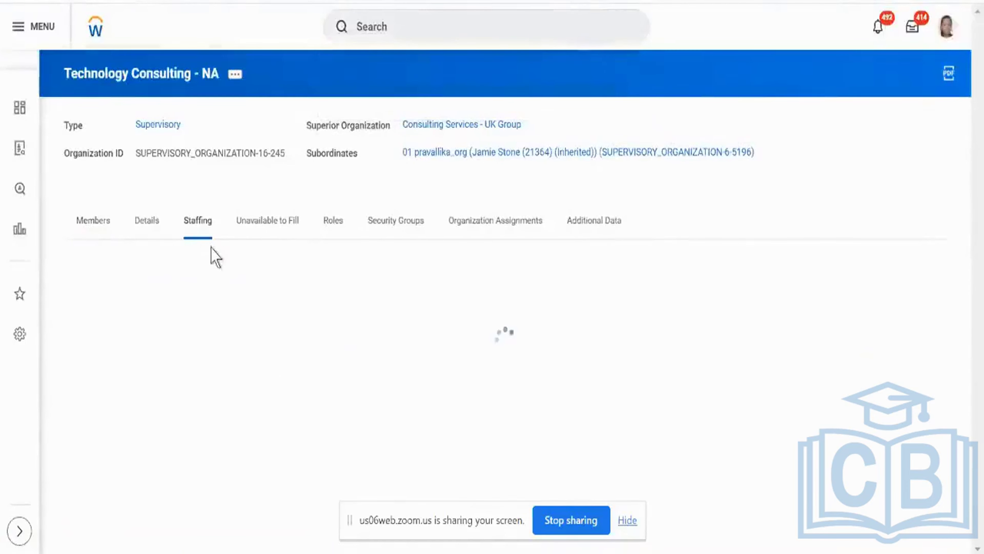
pyautogui.scroll(-1, 216, 256)
pyautogui.scroll(-4, 216, 256)
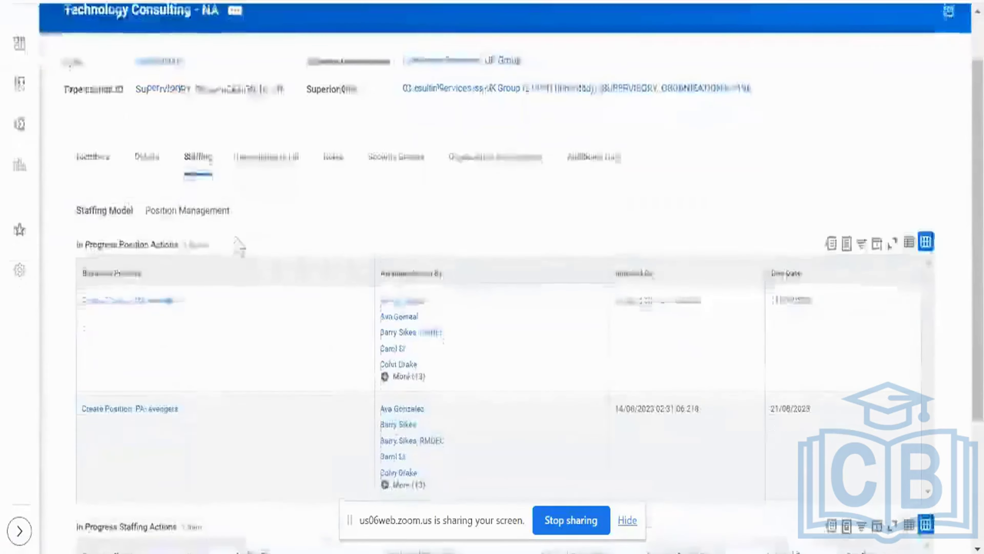
pyautogui.scroll(-2, 276, 228)
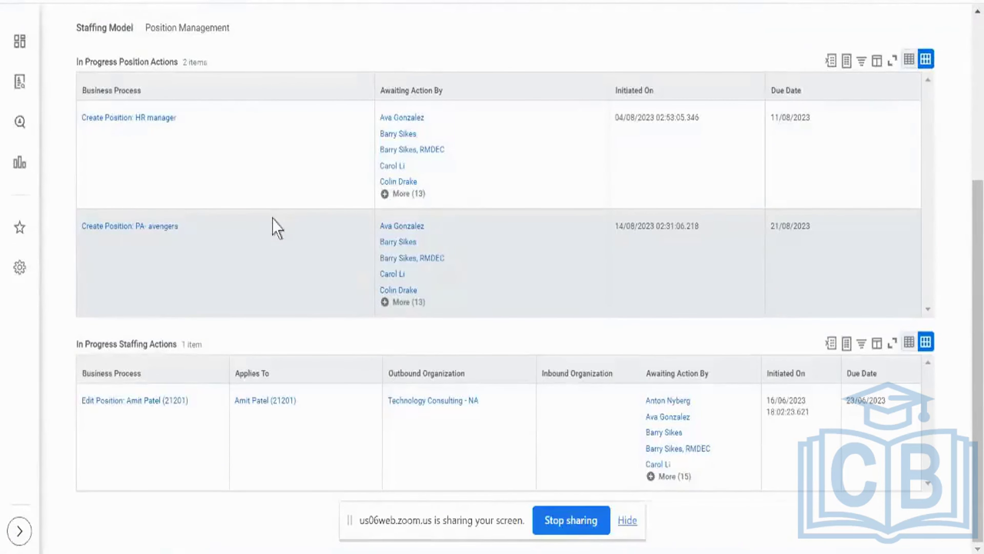
pyautogui.scroll(5, 275, 228)
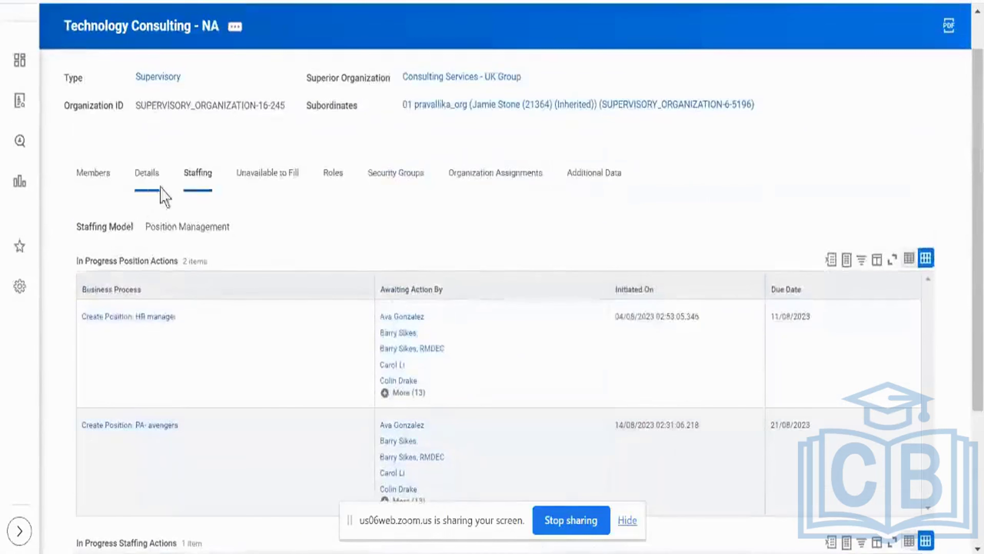
# Step: Open the new Create Position event from the organization's Unavailable to Fill list and review the positions it created
pyautogui.click(280, 197)
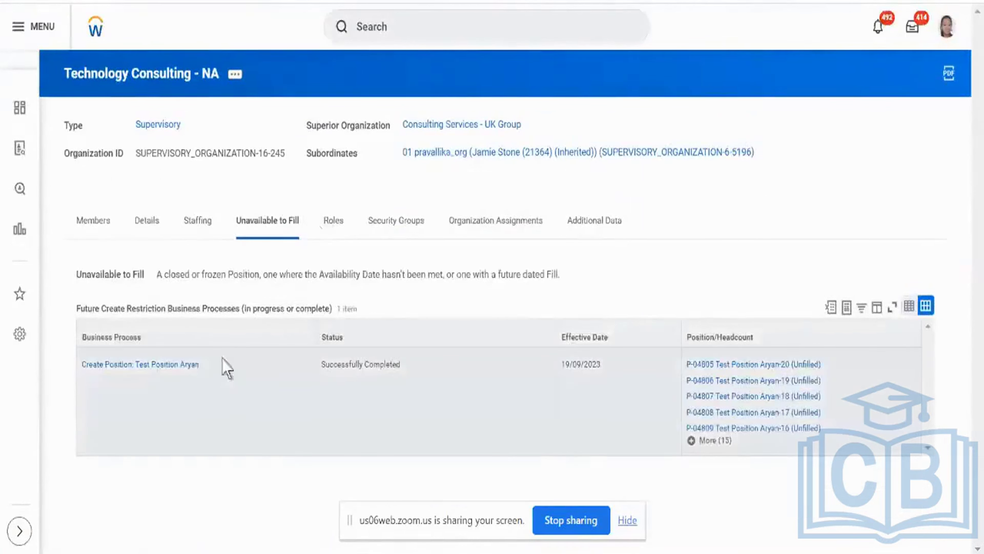
pyautogui.click(188, 369)
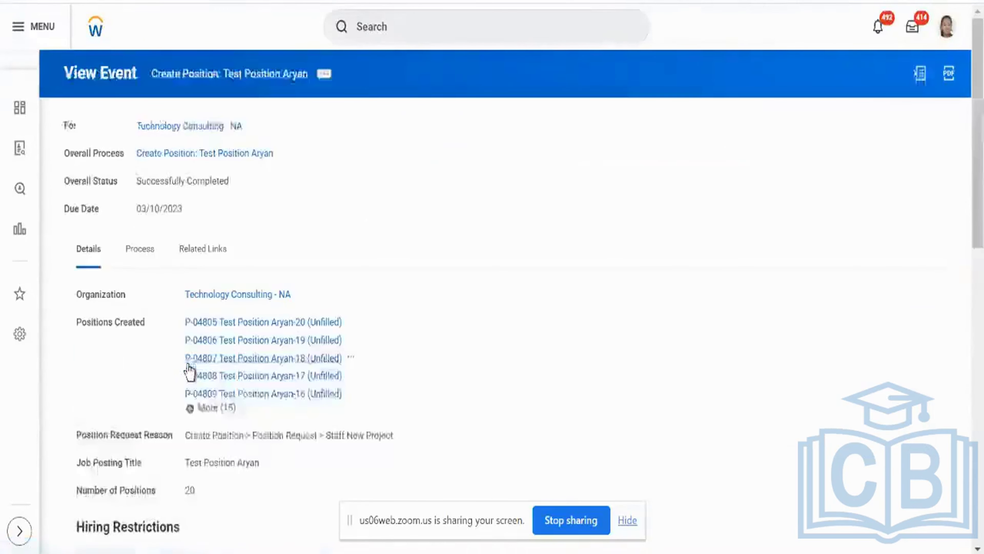
pyautogui.scroll(-3, 436, 232)
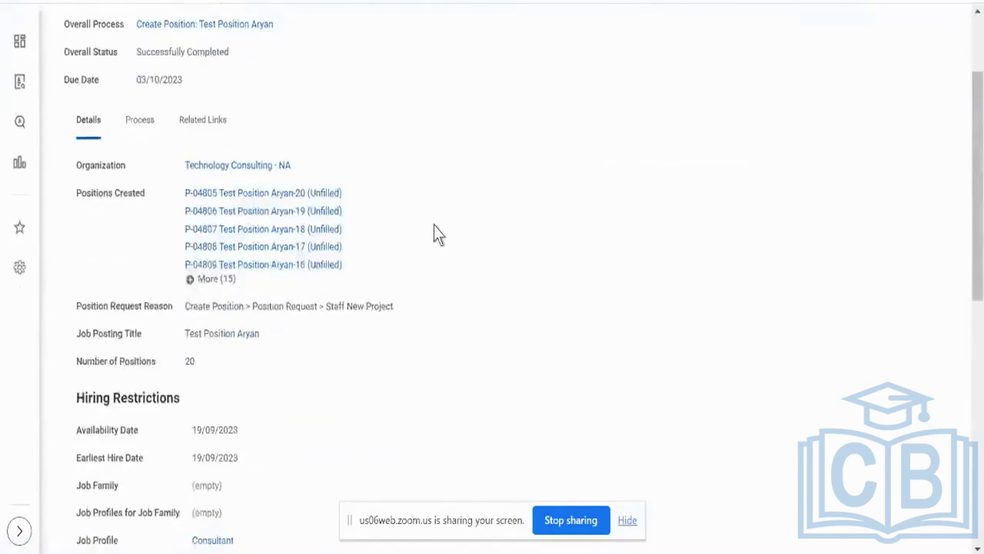
pyautogui.scroll(3, 437, 234)
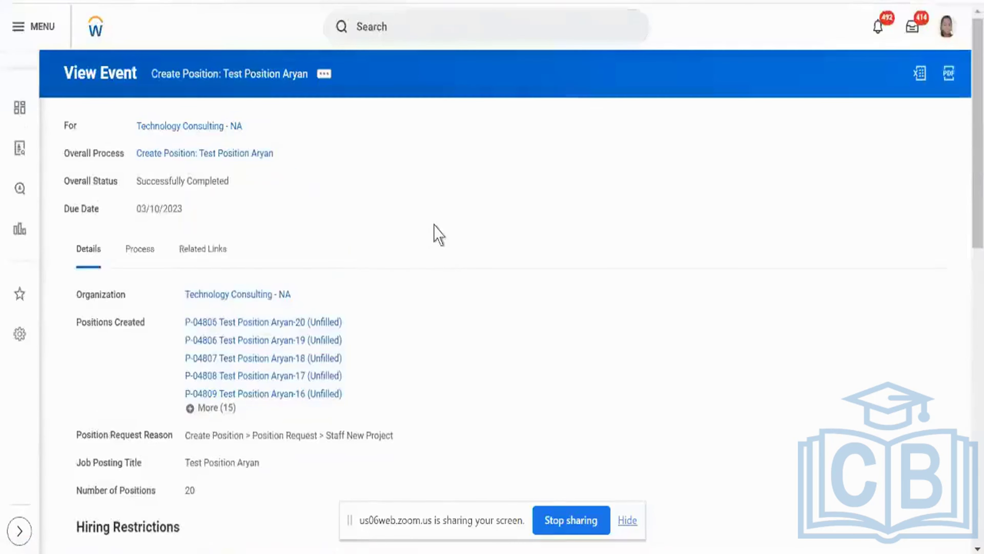
# Step: Return to Technology Consulting - NA, start Hire Employee for it, and search for existing people with Canada as country
pyautogui.click(208, 134)
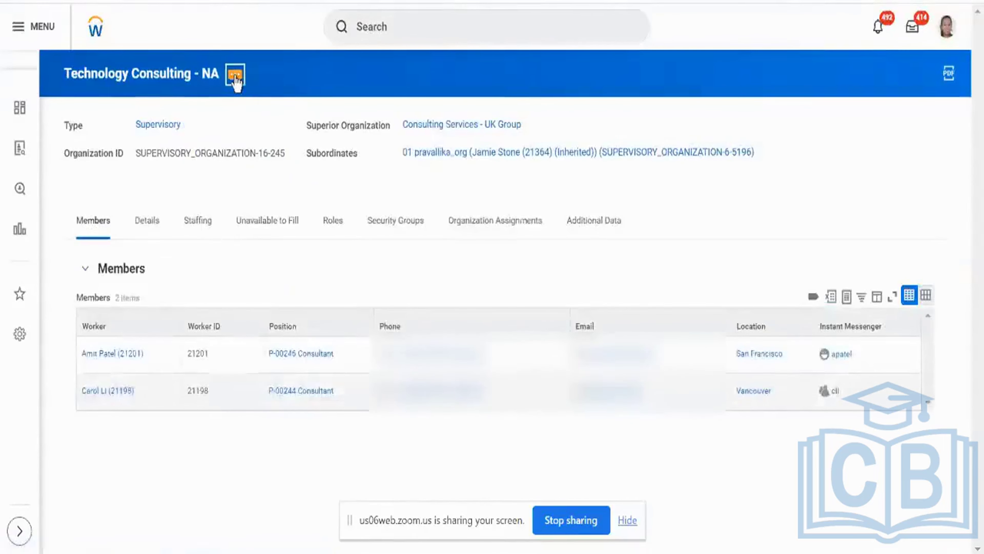
pyautogui.click(235, 77)
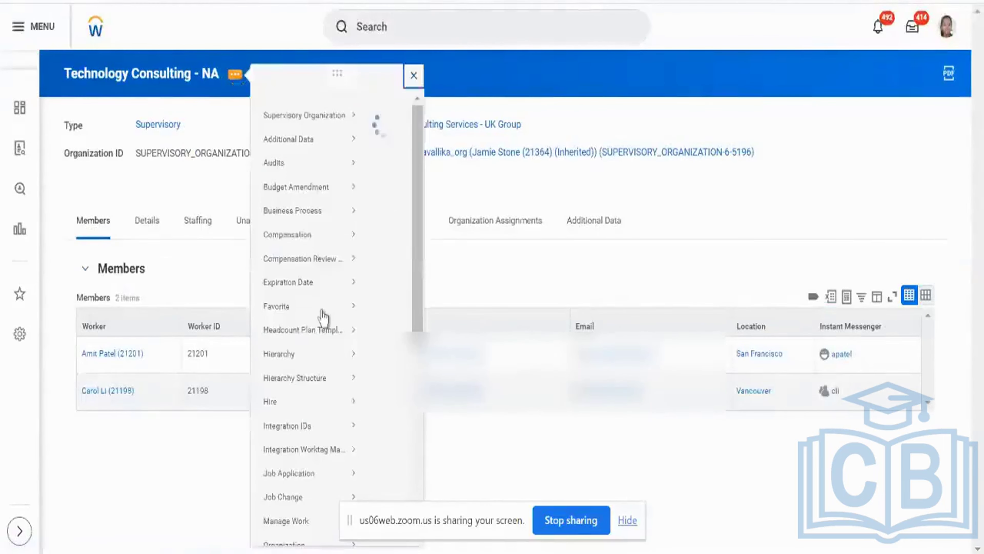
pyautogui.moveTo(308, 416)
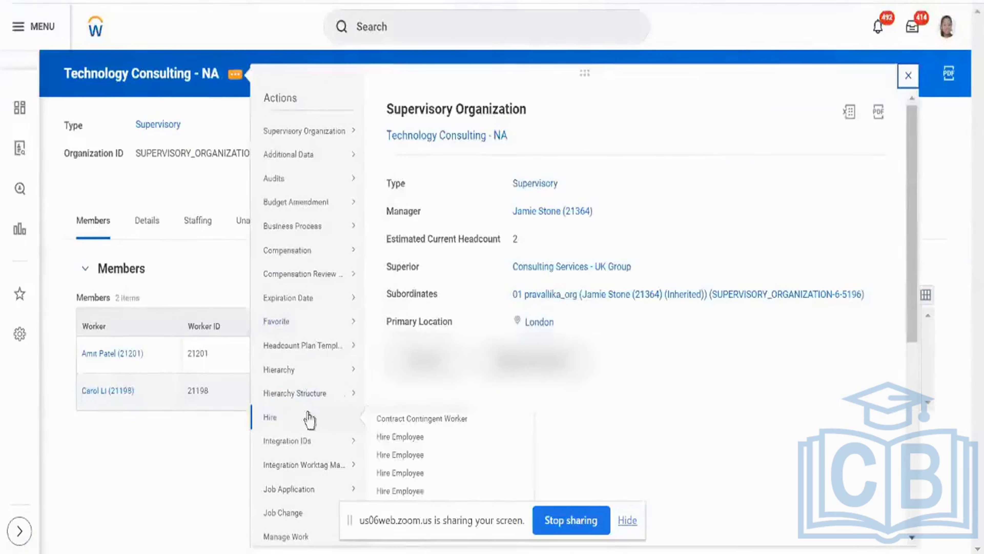
pyautogui.click(406, 436)
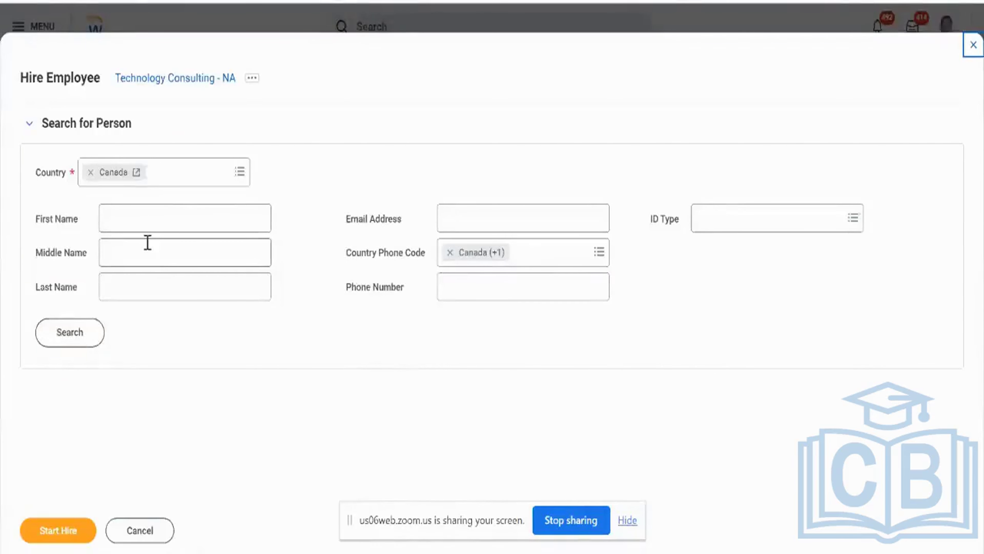
pyautogui.click(87, 335)
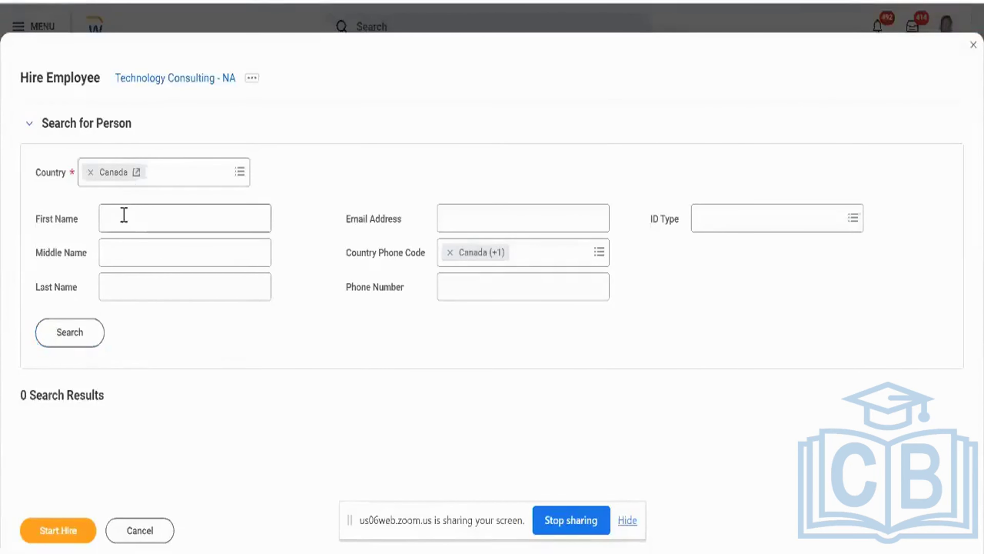
# Step: Search for existing people with United States of America as the country, and discard the hire
pyautogui.click(91, 173)
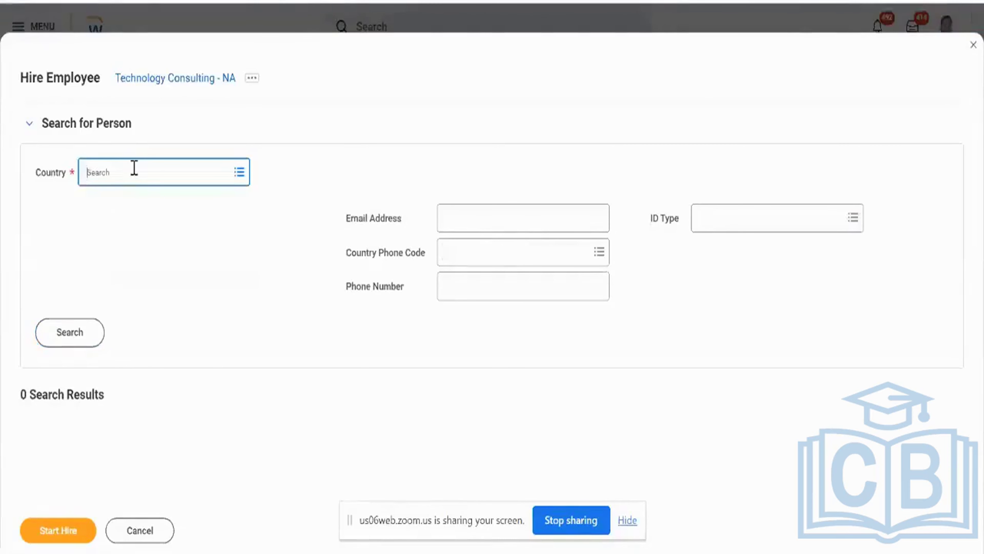
pyautogui.click(134, 168)
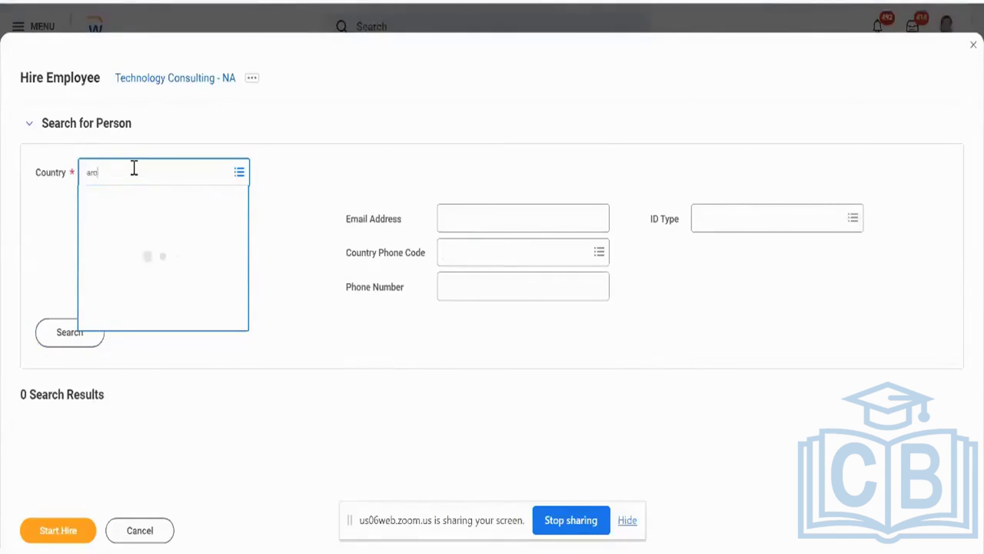
pyautogui.write('ard')
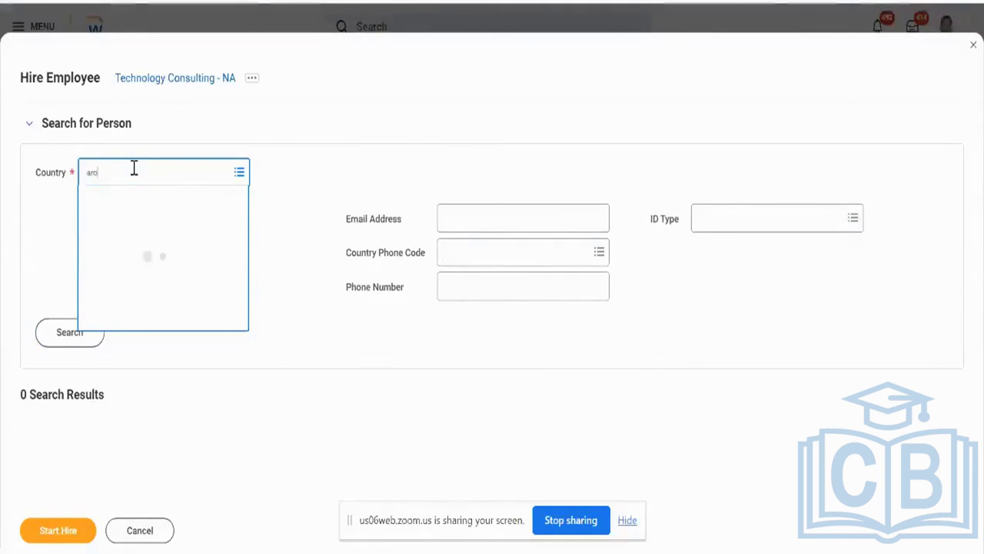
pyautogui.write('ena')
pyautogui.press('BackSpace')
pyautogui.press('BackSpace')
pyautogui.press('BackSpace')
pyautogui.press('BackSpace')
pyautogui.press('BackSpace')
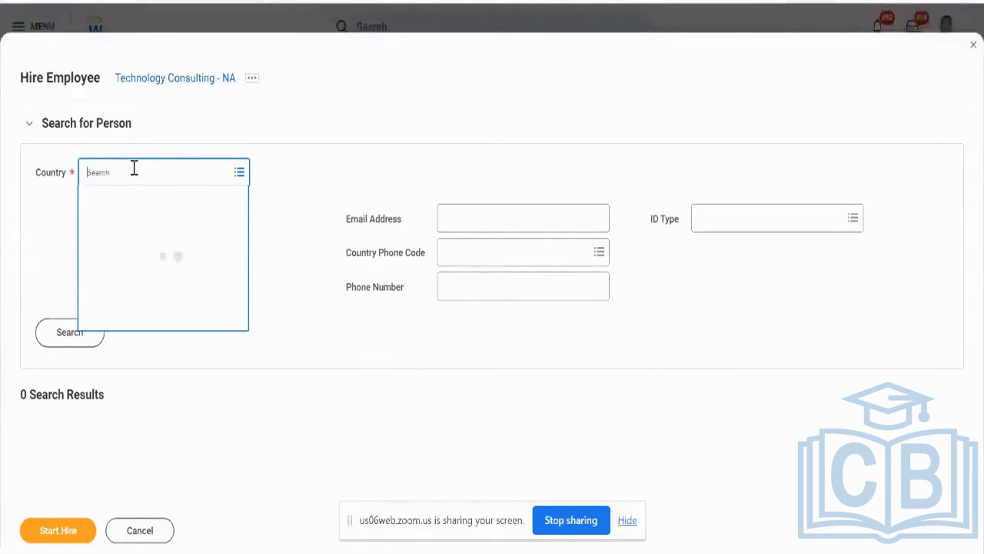
pyautogui.write('amer')
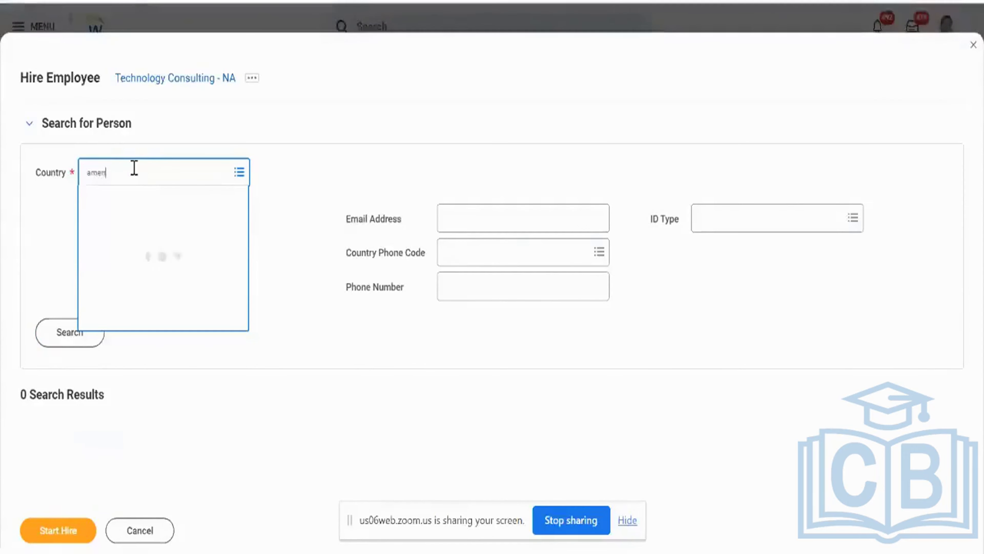
pyautogui.press('Down')
pyautogui.press('Down')
pyautogui.press('Down')
pyautogui.press('Down')
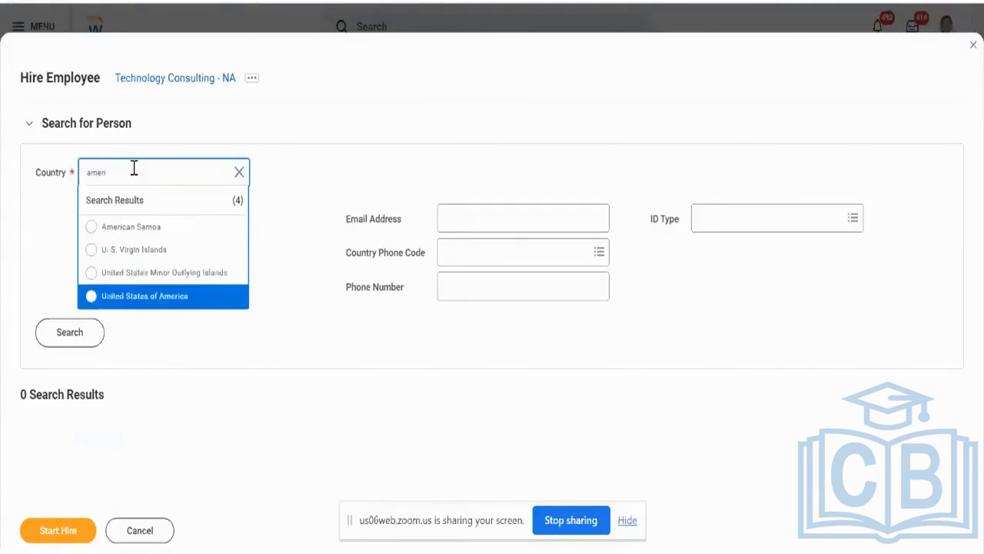
pyautogui.press('Return')
pyautogui.click(68, 341)
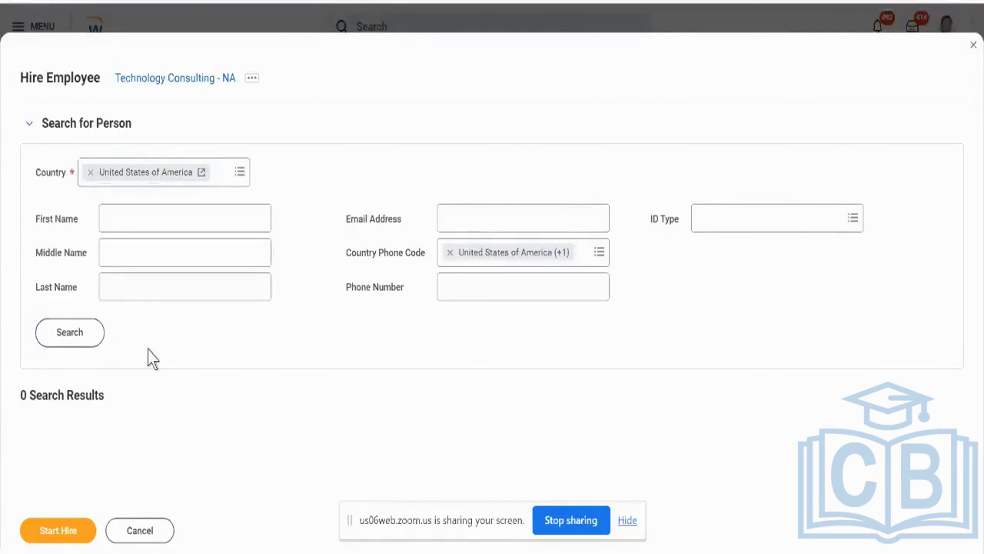
pyautogui.click(140, 530)
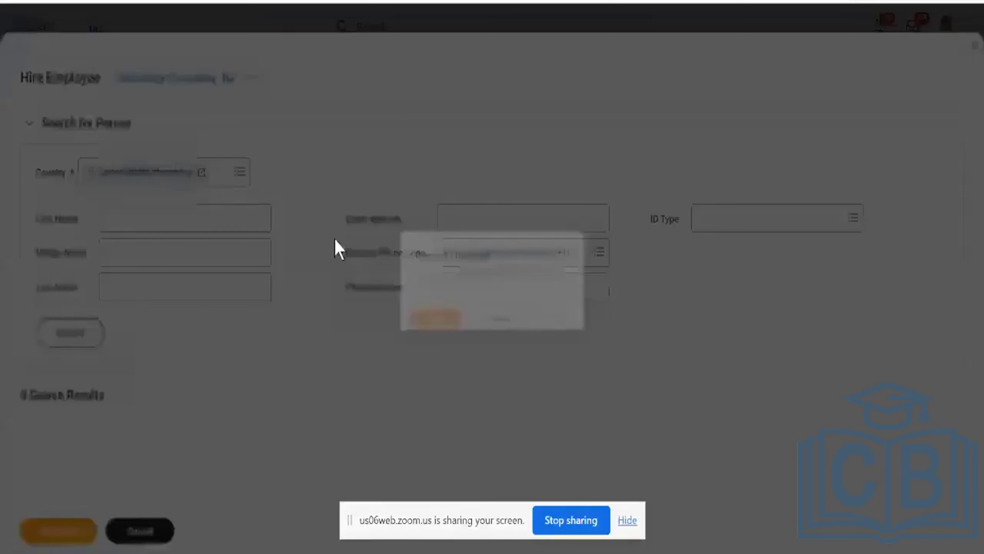
pyautogui.click(454, 319)
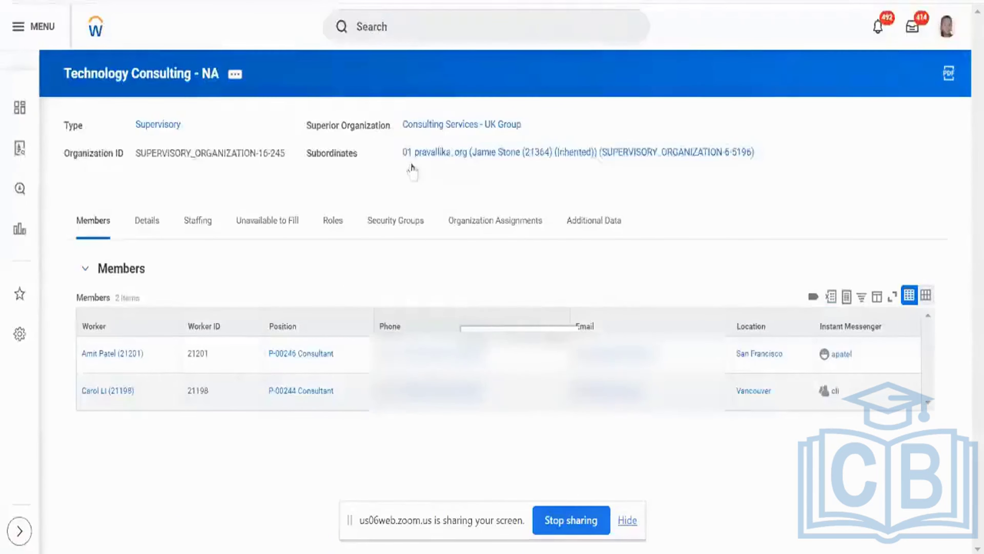
# Step: Duplicate the Technology Consulting - NA page and open the Create Pre-Hire task through a search for "create pre-hire"
pyautogui.rightClick(542, 5)
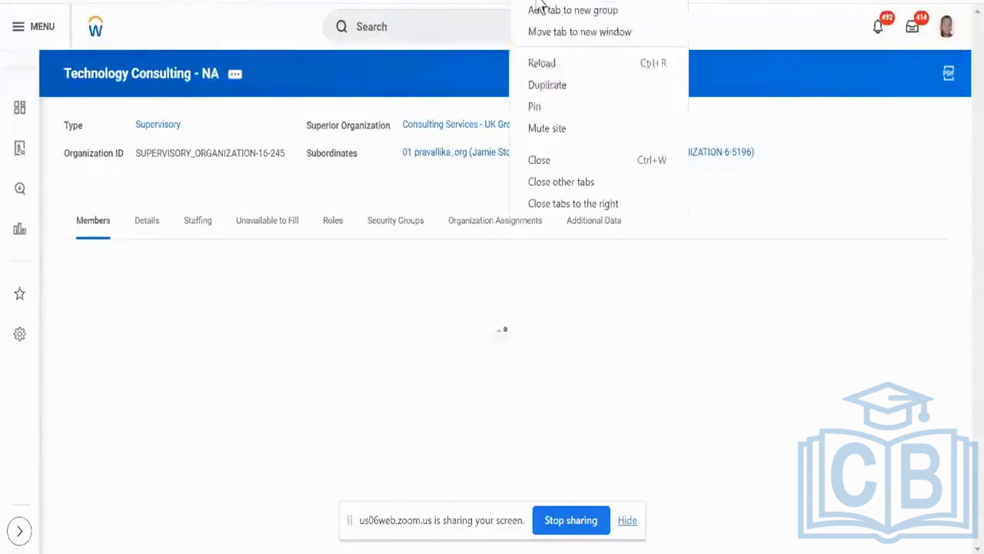
pyautogui.click(558, 83)
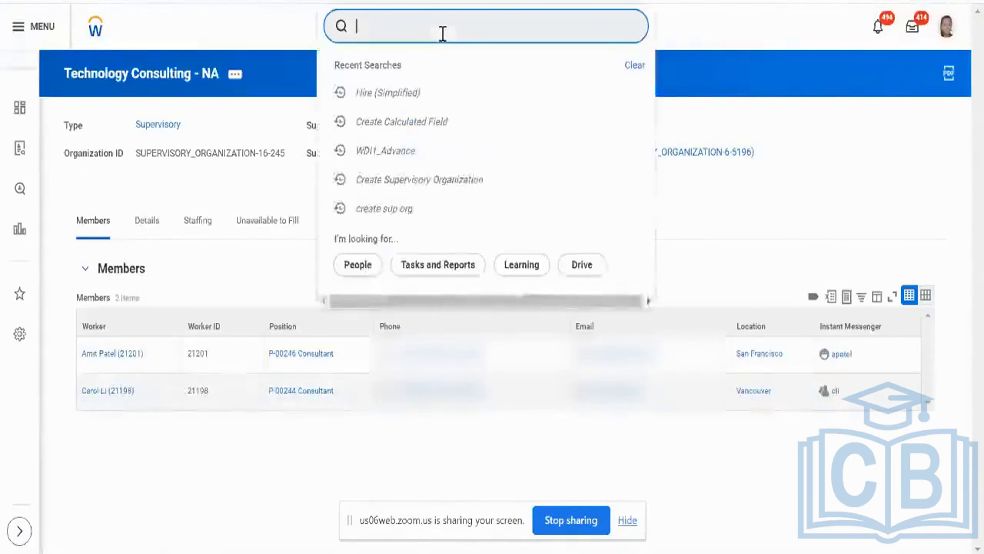
pyautogui.write('create')
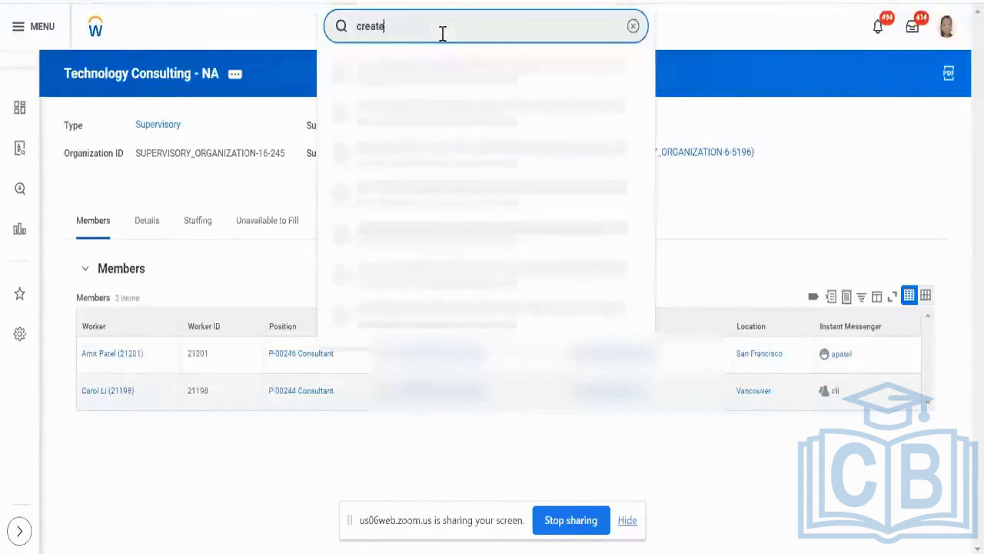
pyautogui.write(' pre-hire')
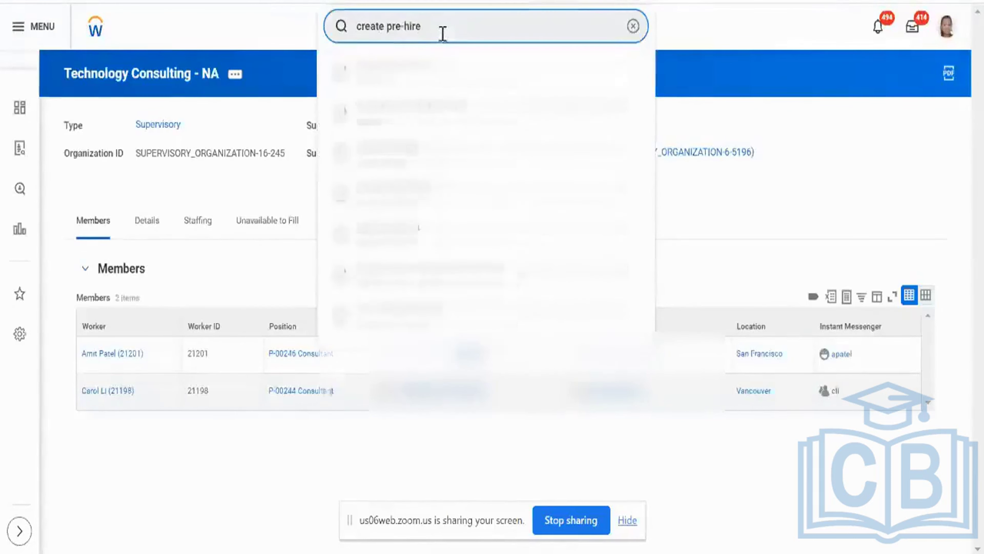
pyautogui.click(405, 71)
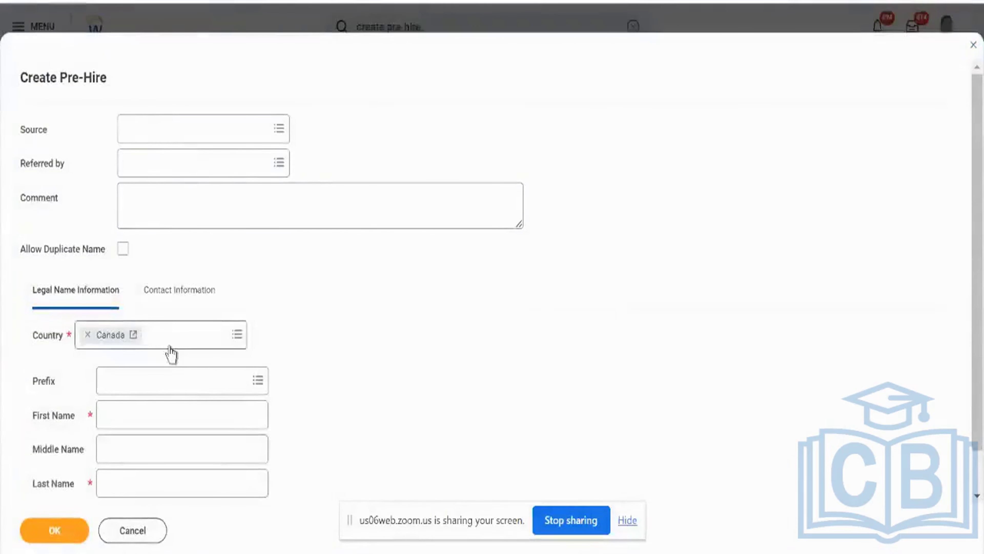
# Step: Set the pre-hire's country to United States of America
pyautogui.click(170, 345)
pyautogui.write('ame')
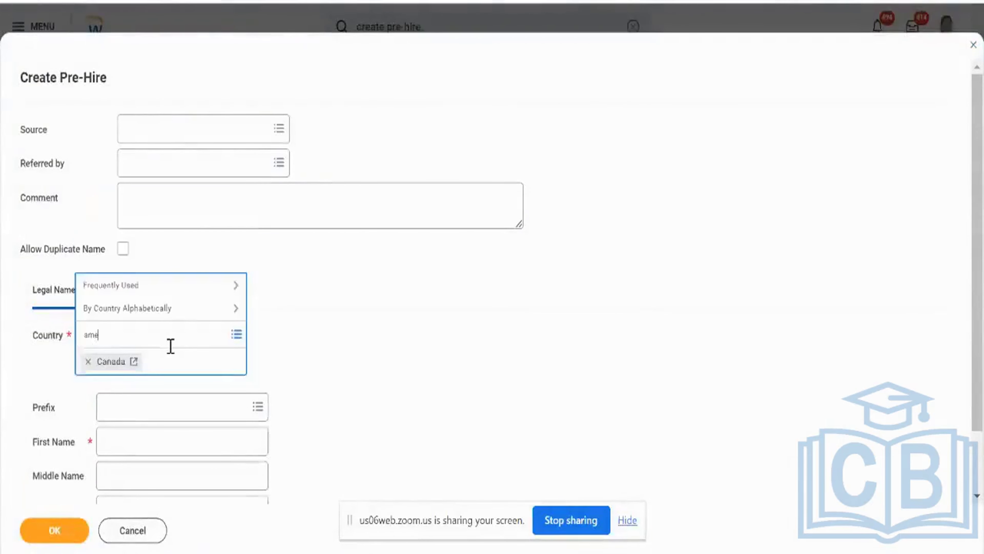
pyautogui.write('r')
pyautogui.press('Down')
pyautogui.press('Down')
pyautogui.press('Down')
pyautogui.press('Down')
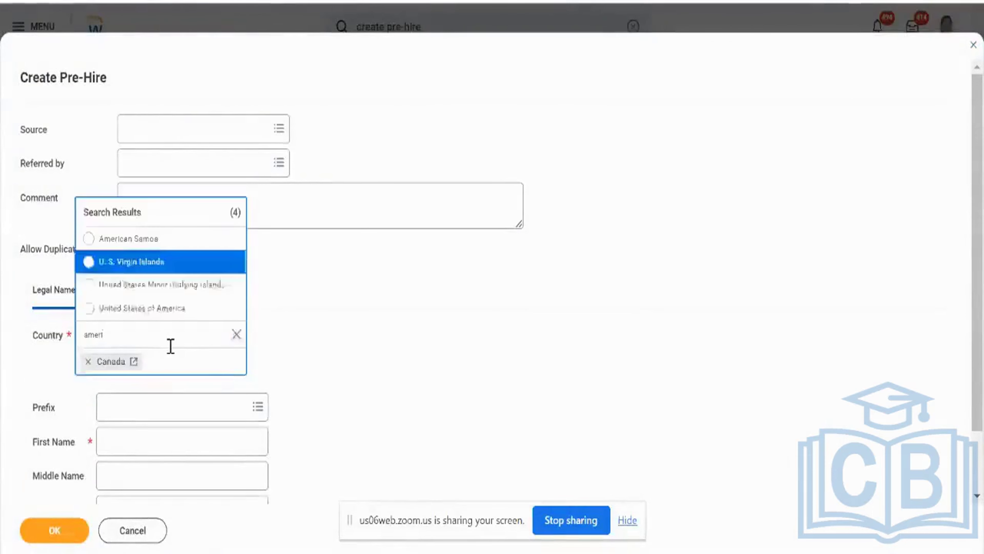
pyautogui.press('Return')
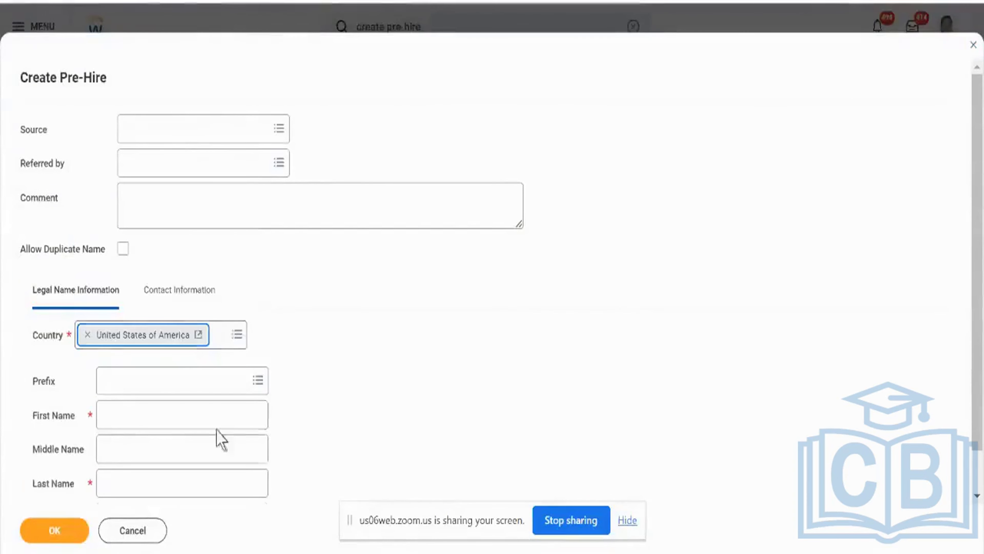
# Step: Enter the pre-hire's first and last name, confirm the form, and go to its contact information
pyautogui.click(213, 417)
pyautogui.write('Test')
pyautogui.press('Tab')
pyautogui.press('Tab')
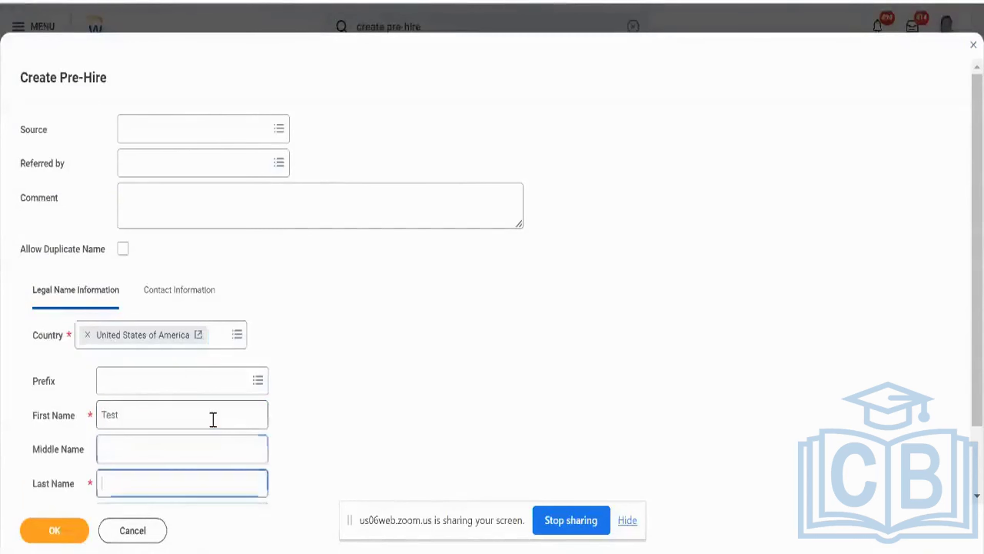
pyautogui.write('Aryan')
pyautogui.scroll(-2, 213, 417)
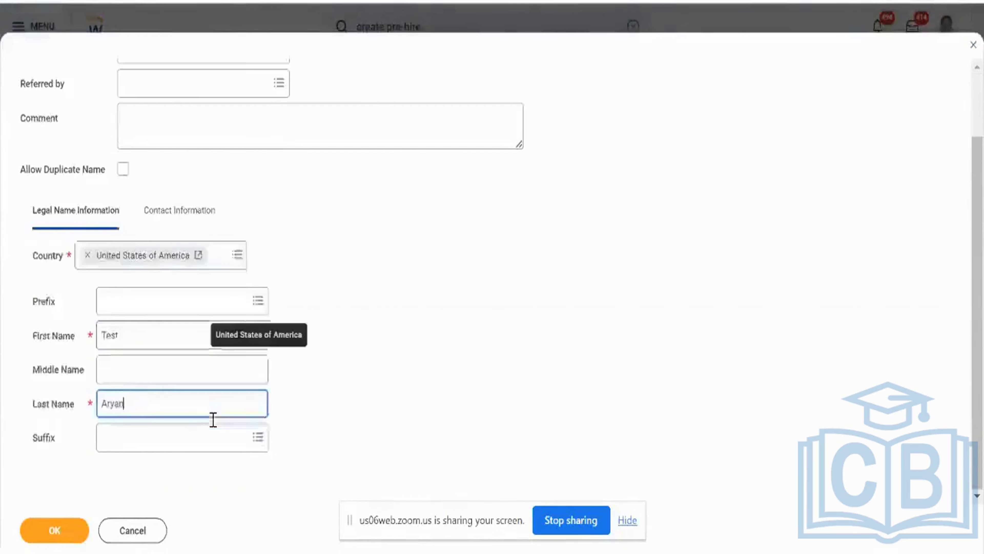
pyautogui.click(82, 529)
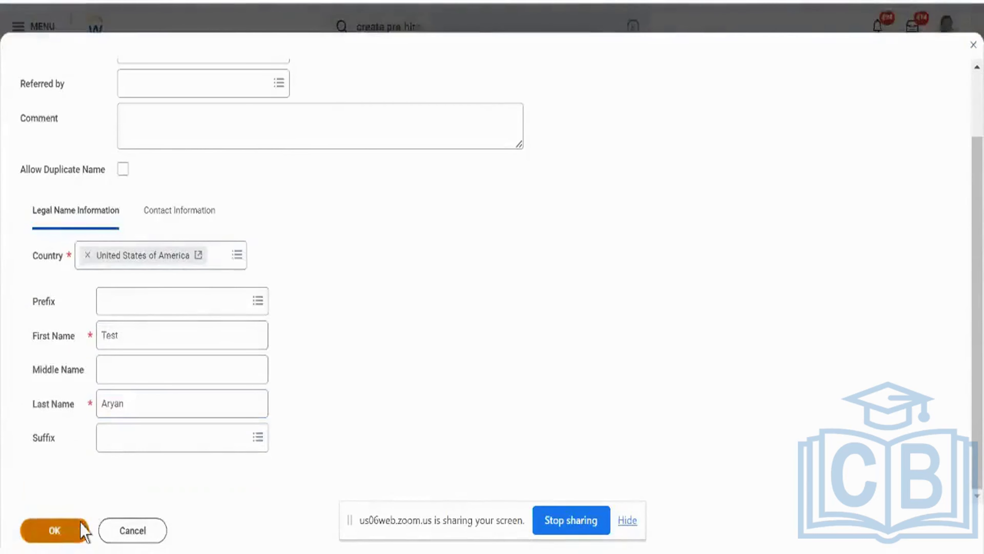
pyautogui.click(163, 218)
pyautogui.scroll(-4, 252, 248)
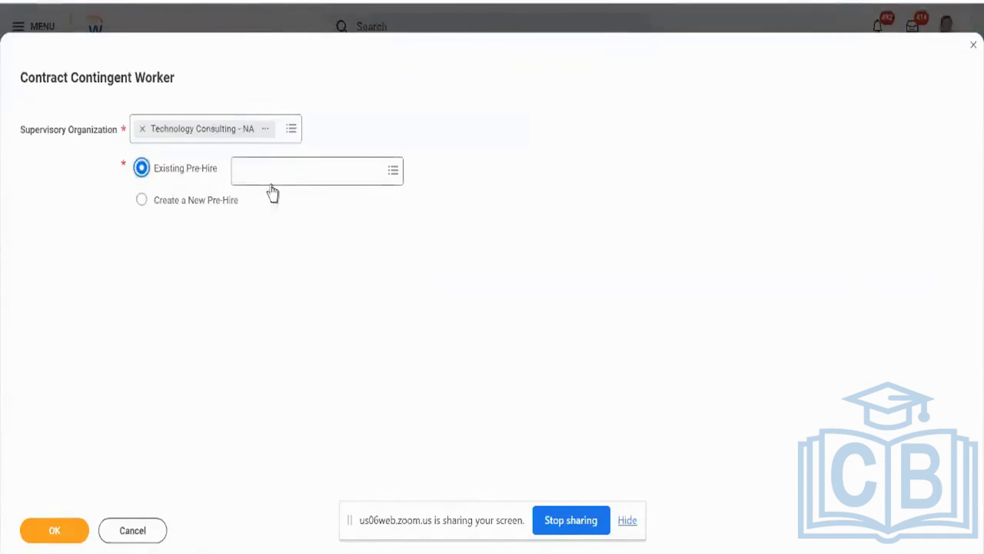
# Step: Try to find the new pre-hire by name in the Contract Contingent Worker form for Technology Consulting - NA, and discard the form
pyautogui.click(271, 183)
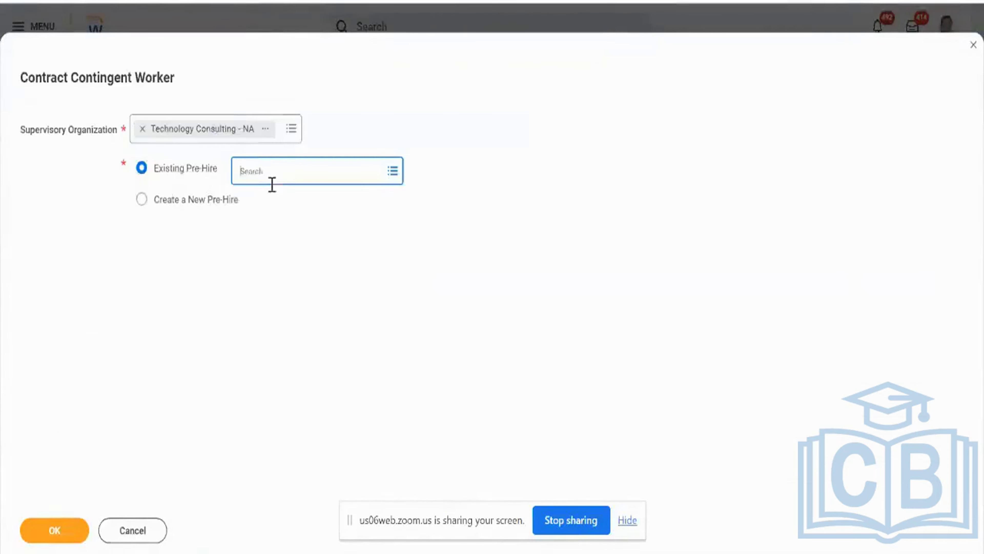
pyautogui.write('test')
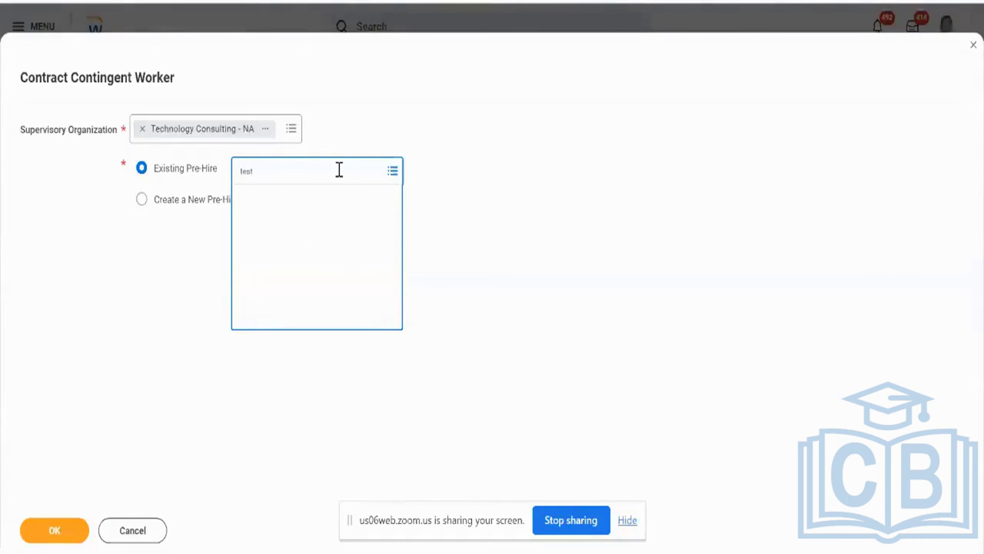
pyautogui.write('aryan')
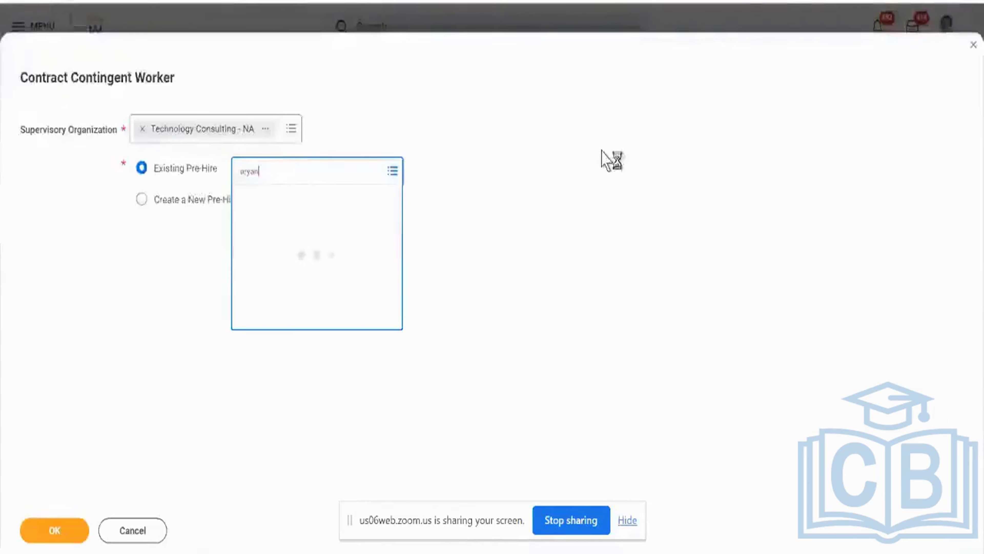
pyautogui.write('Test')
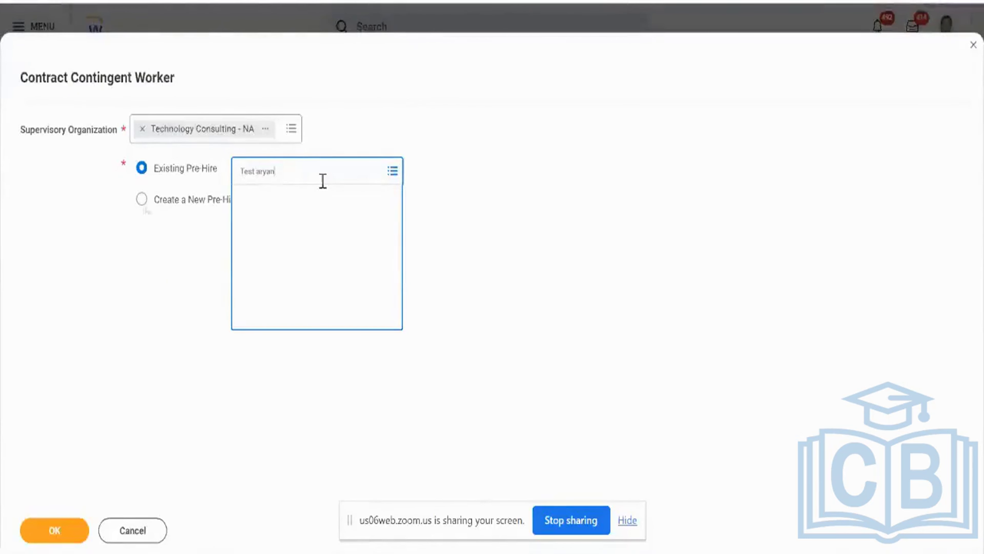
pyautogui.click(145, 194)
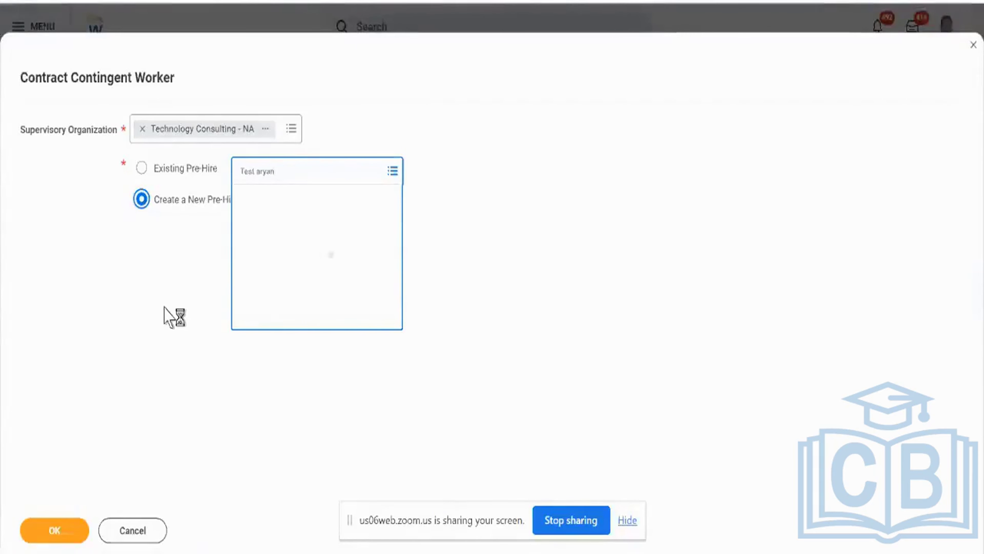
pyautogui.click(178, 315)
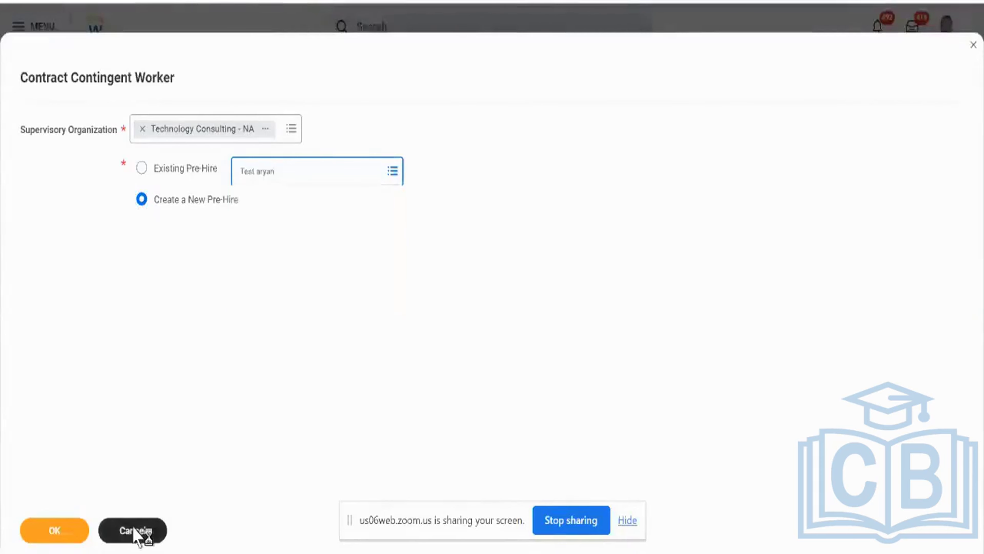
pyautogui.click(134, 530)
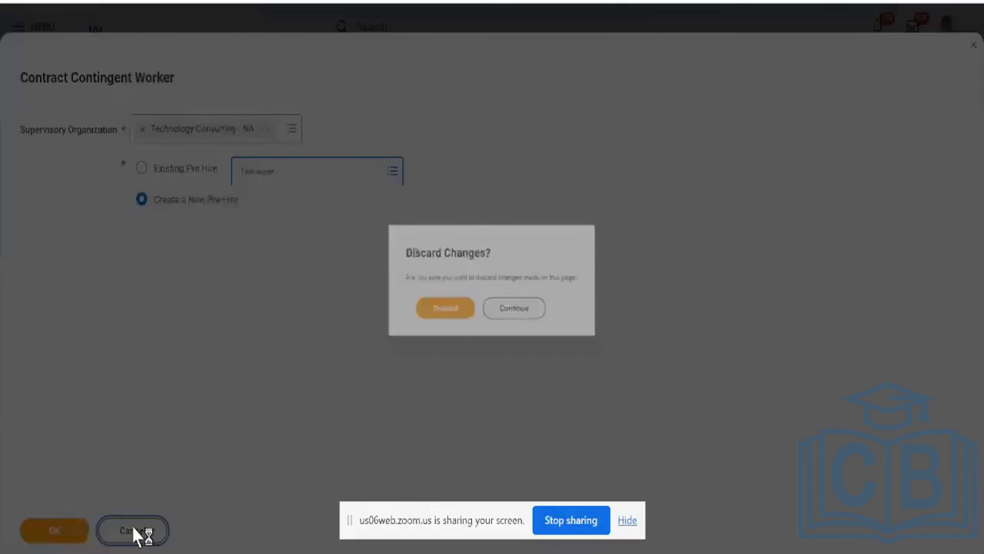
pyautogui.click(448, 317)
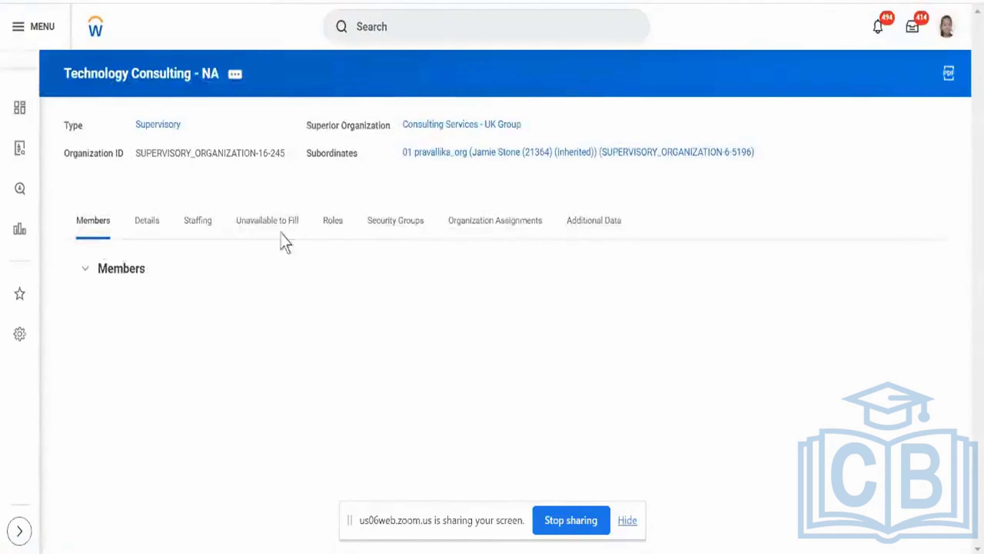
# Step: Start correcting the Create Position event from the organization's Unavailable to Fill list
pyautogui.click(281, 232)
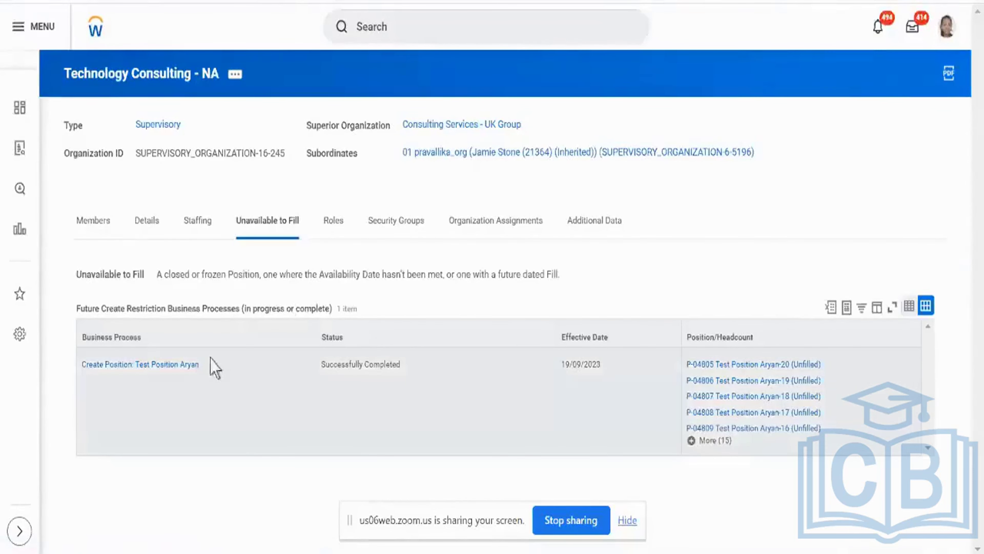
pyautogui.click(208, 366)
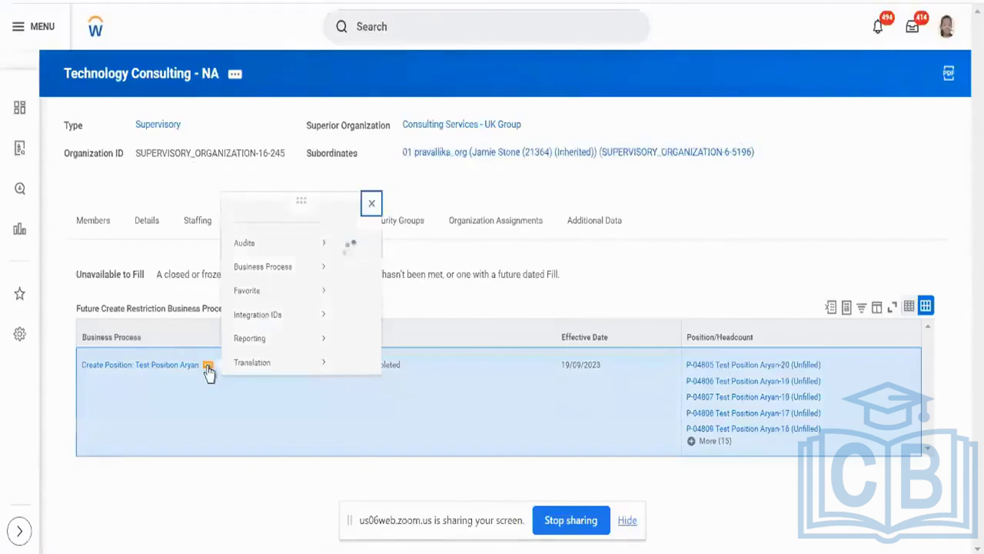
pyautogui.moveTo(310, 235)
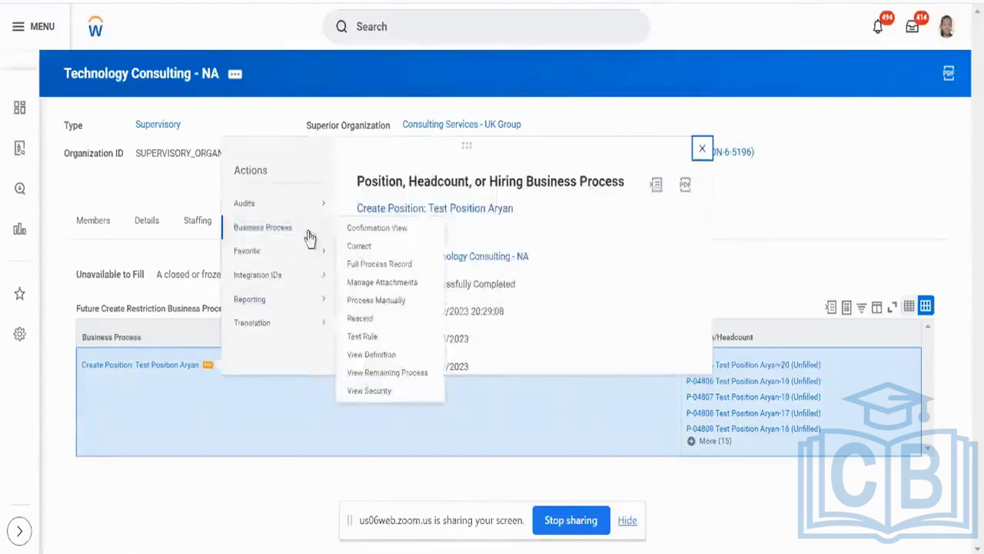
pyautogui.click(372, 248)
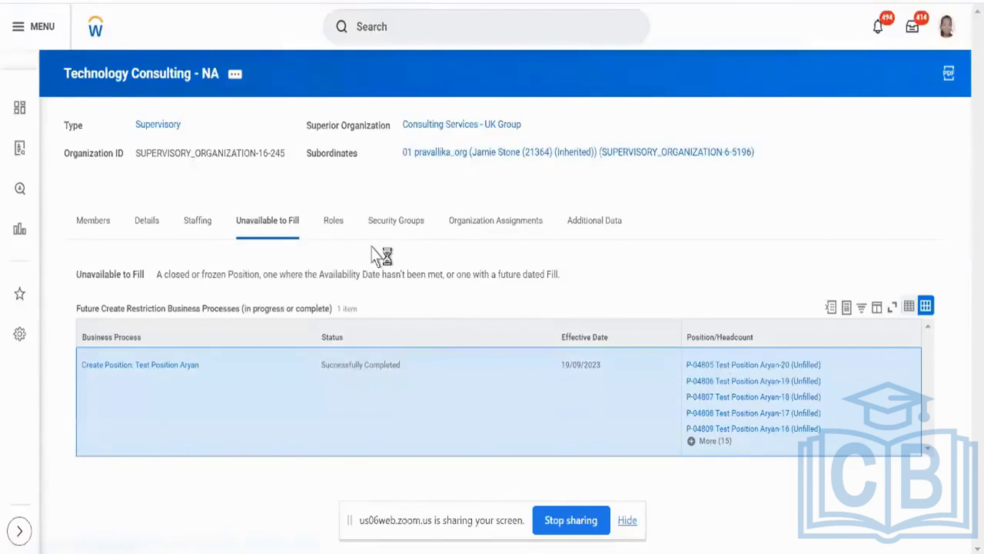
pyautogui.scroll(-4, 352, 375)
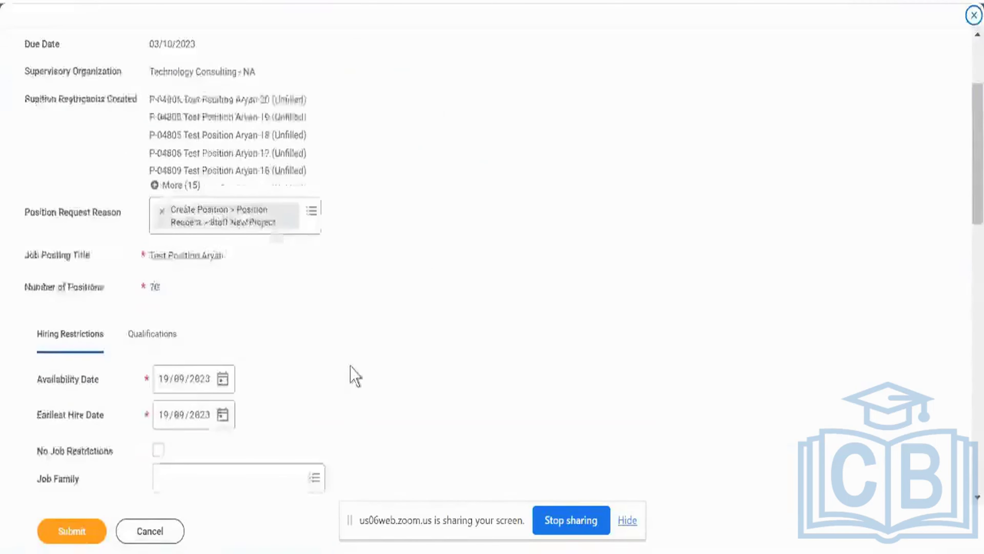
# Step: Set both the Availability Date and the Earliest Hire Date of the positions to 18/09/2023
pyautogui.click(225, 380)
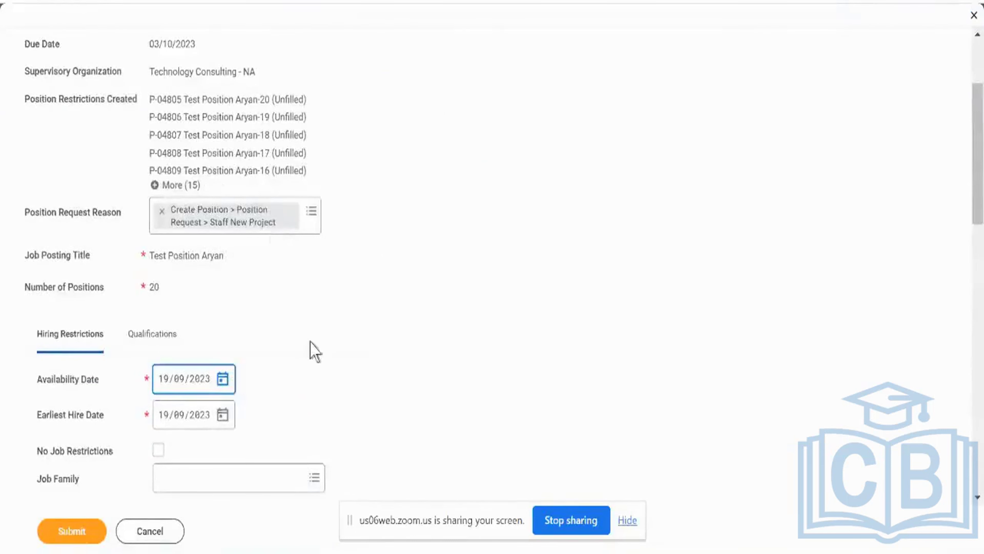
pyautogui.click(294, 346)
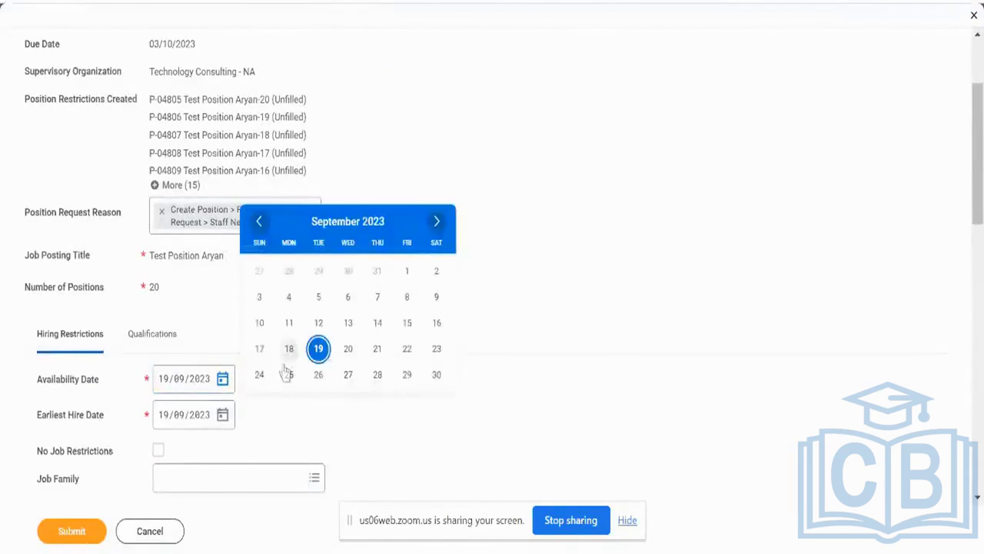
pyautogui.click(221, 411)
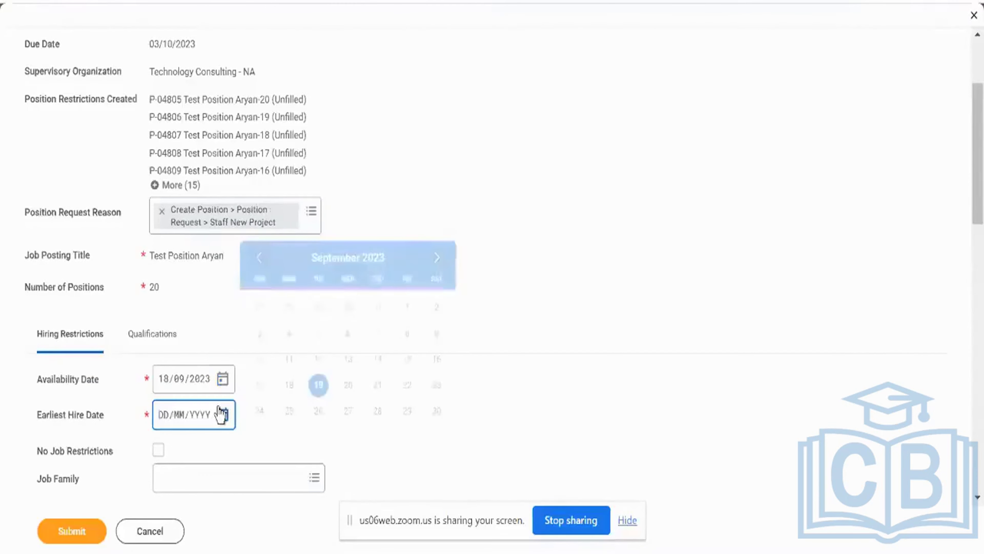
pyautogui.click(287, 384)
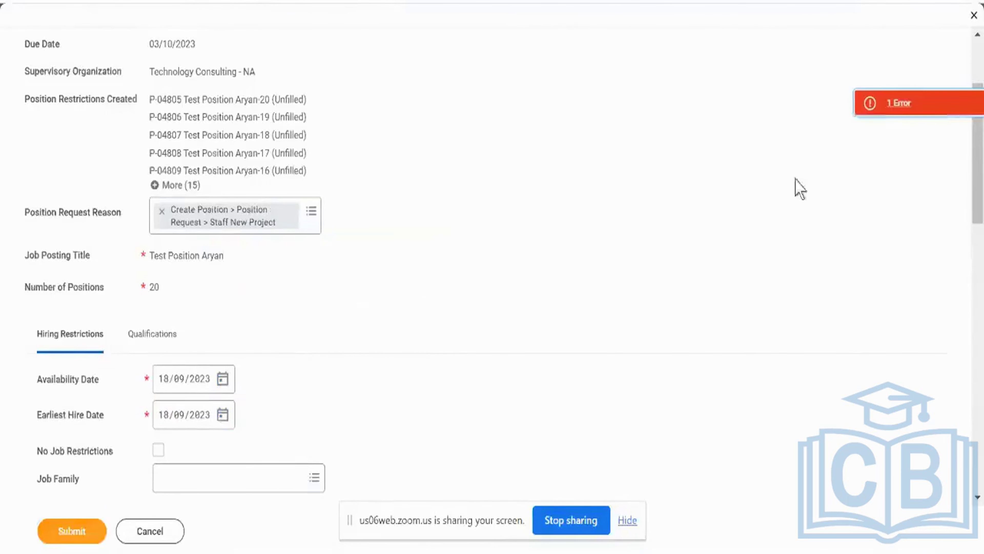
# Step: Submit the position correction with the comment "test" and review the positions in the organization's staffing details
pyautogui.click(900, 117)
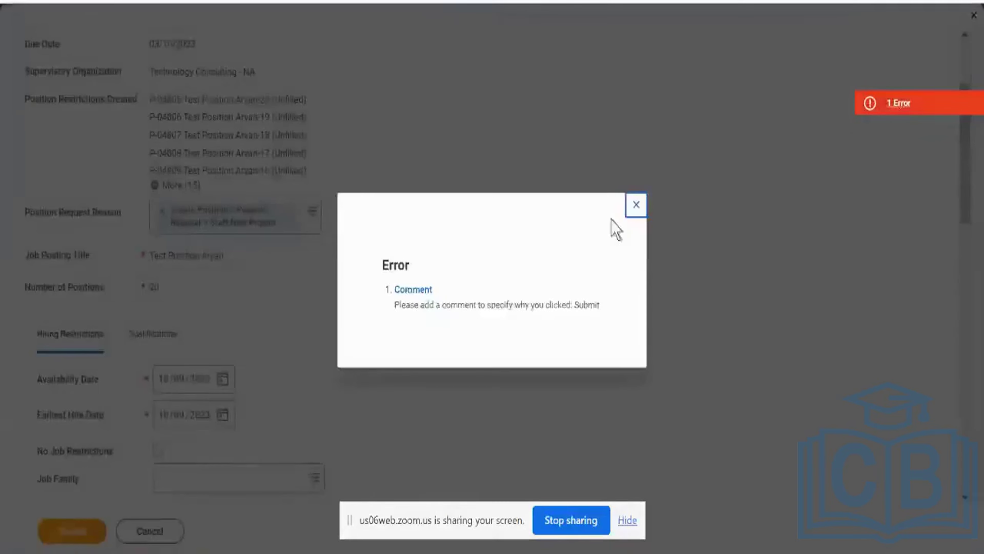
pyautogui.click(633, 207)
pyautogui.scroll(-10, 231, 411)
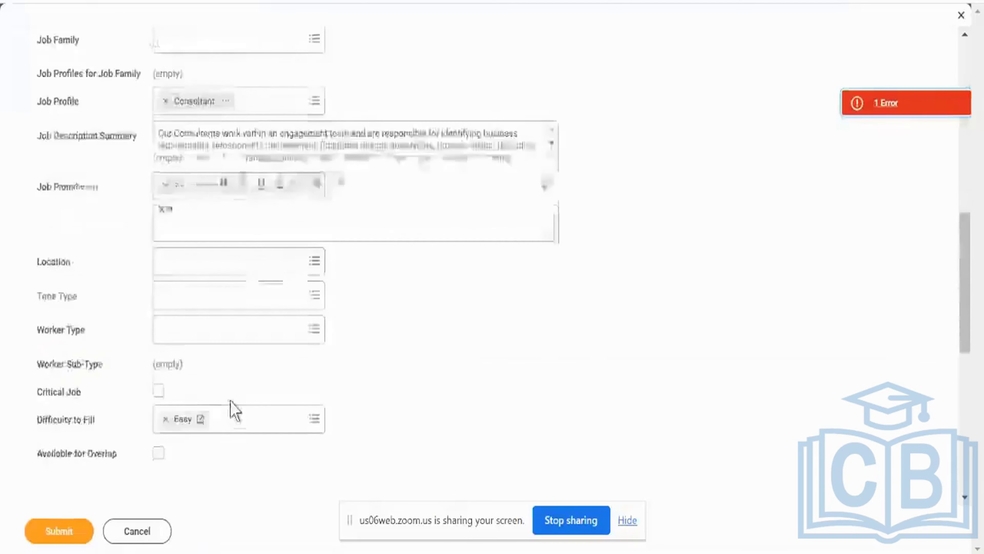
pyautogui.click(178, 467)
pyautogui.write('test')
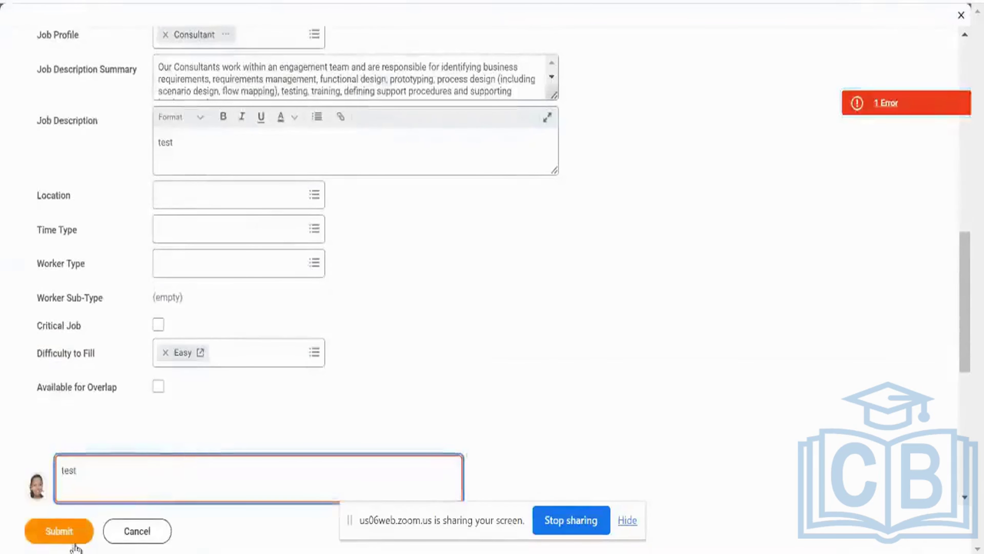
pyautogui.press('Tab')
pyautogui.press('Return')
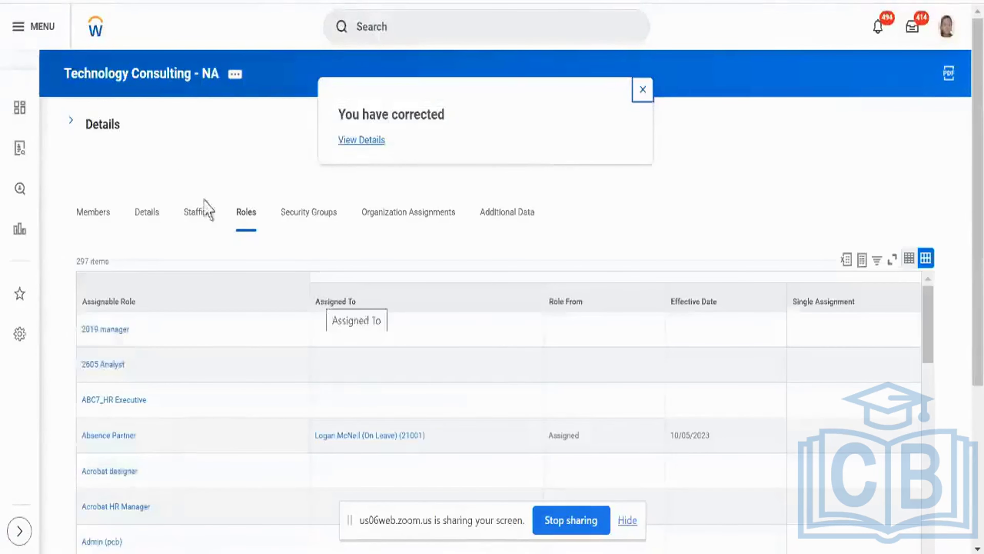
pyautogui.click(197, 211)
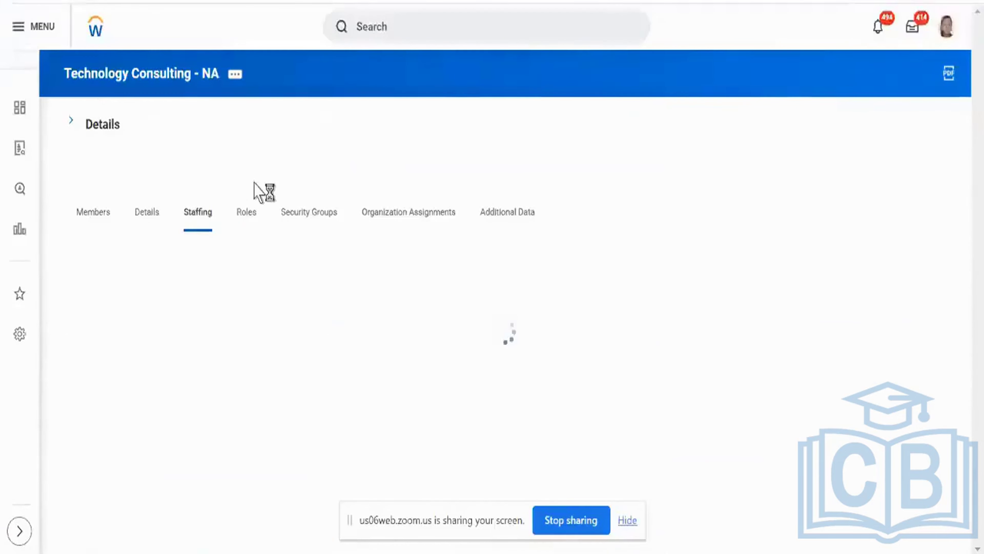
pyautogui.scroll(-2, 271, 195)
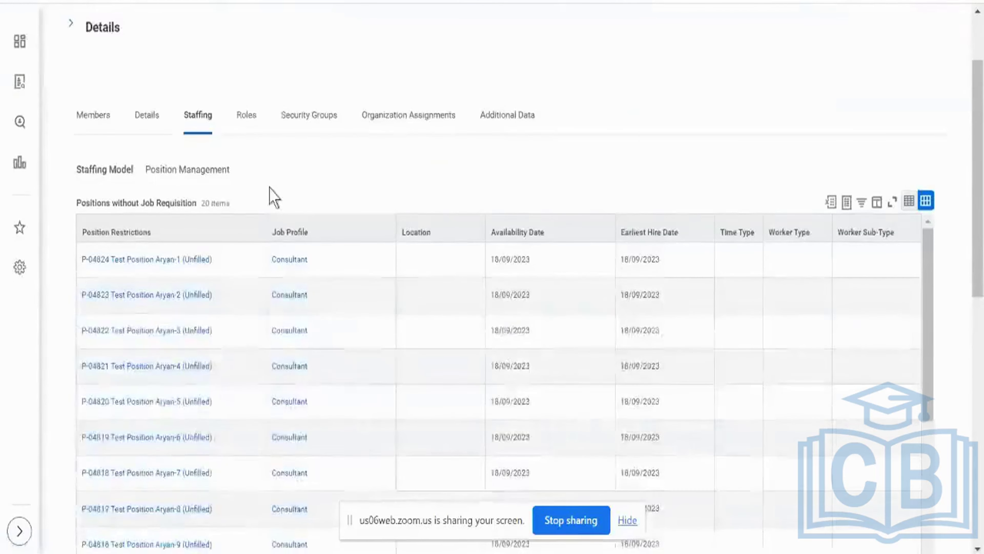
# Step: Start the Hire Employee process for the first unfilled position in the organization's staffing list
pyautogui.scroll(2, 274, 198)
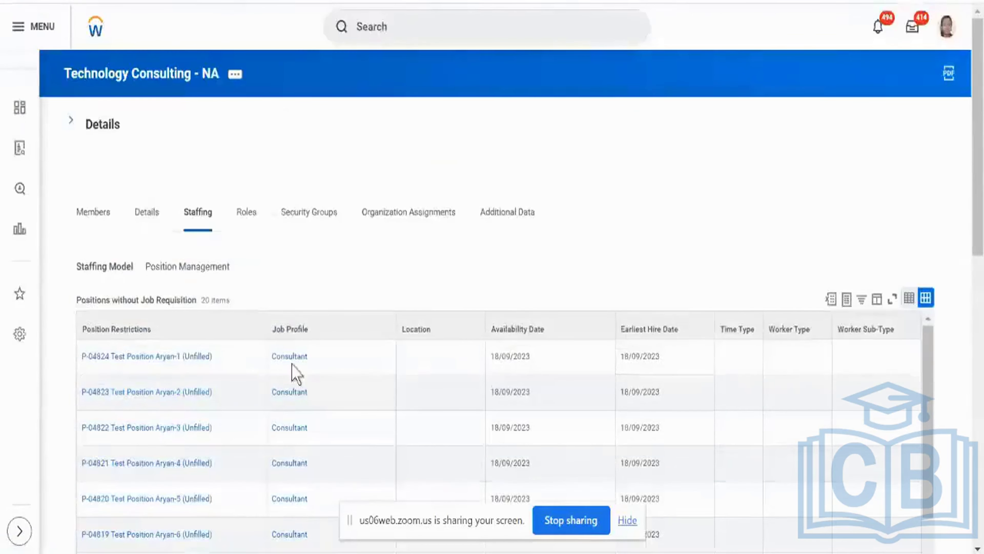
pyautogui.click(220, 360)
pyautogui.click(220, 357)
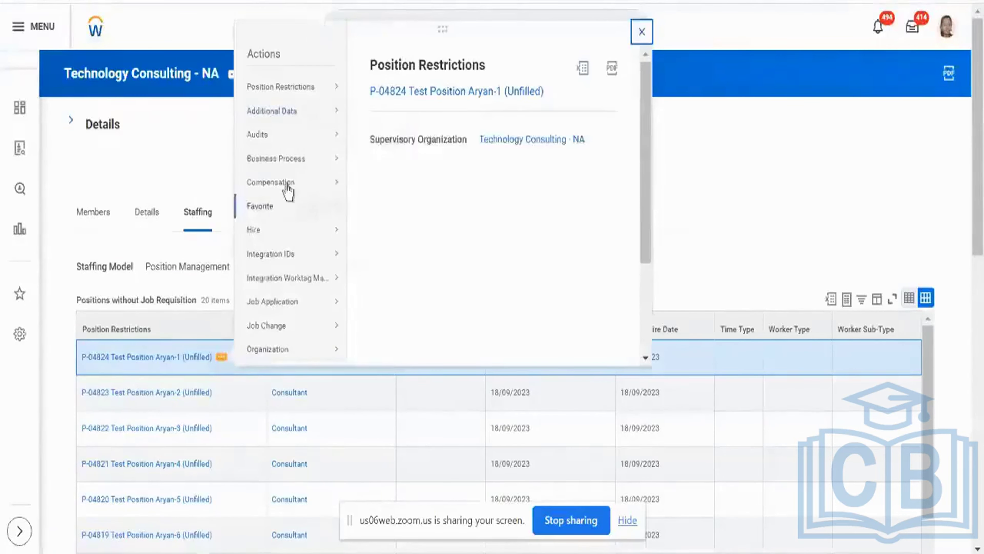
pyautogui.moveTo(296, 231)
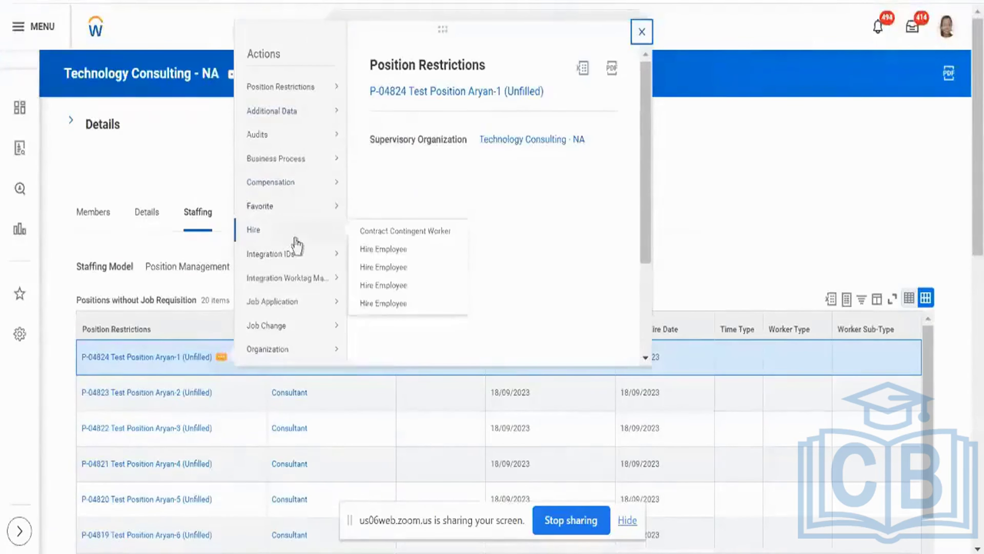
pyautogui.click(385, 250)
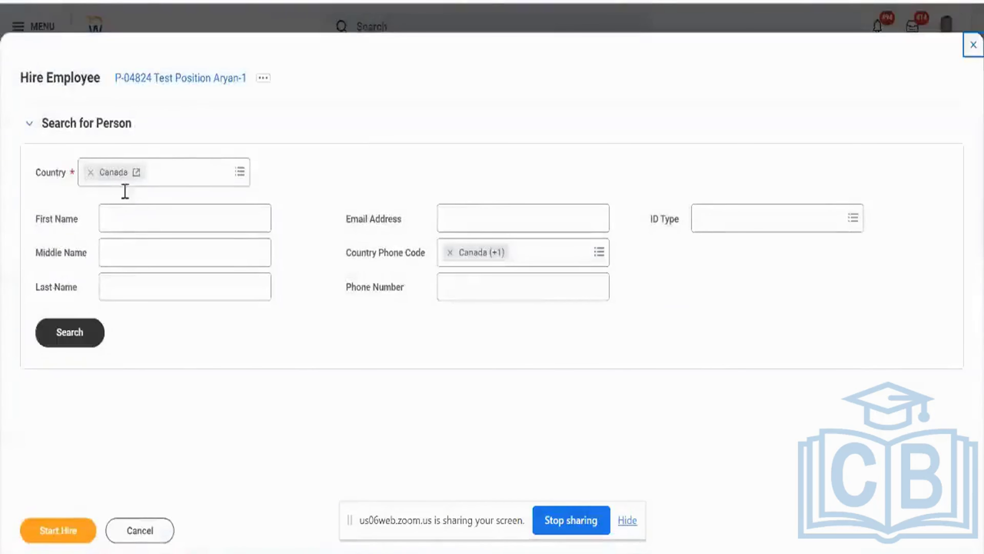
# Step: Set the person search's Country to United States of America in the Hire Employee form and run the search
pyautogui.click(175, 178)
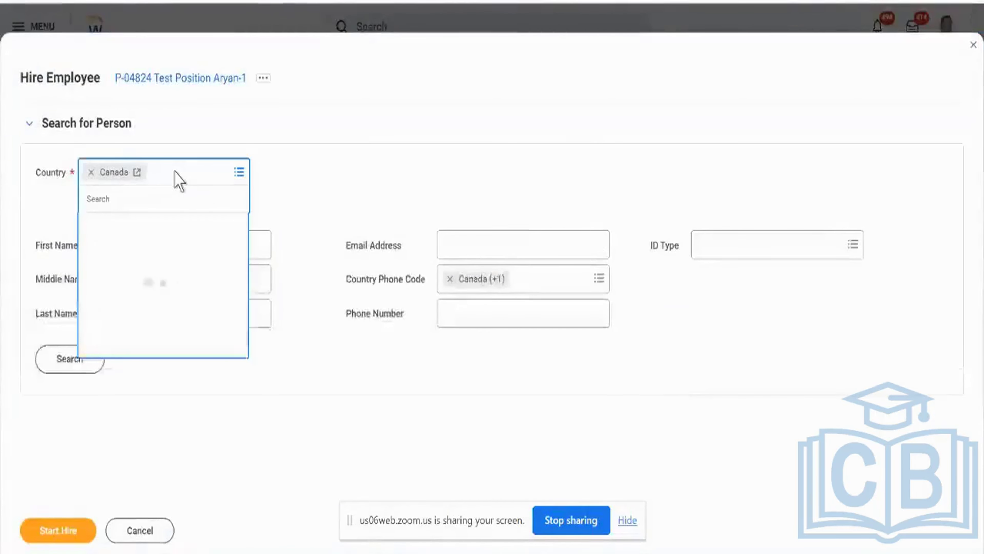
pyautogui.write('ameri')
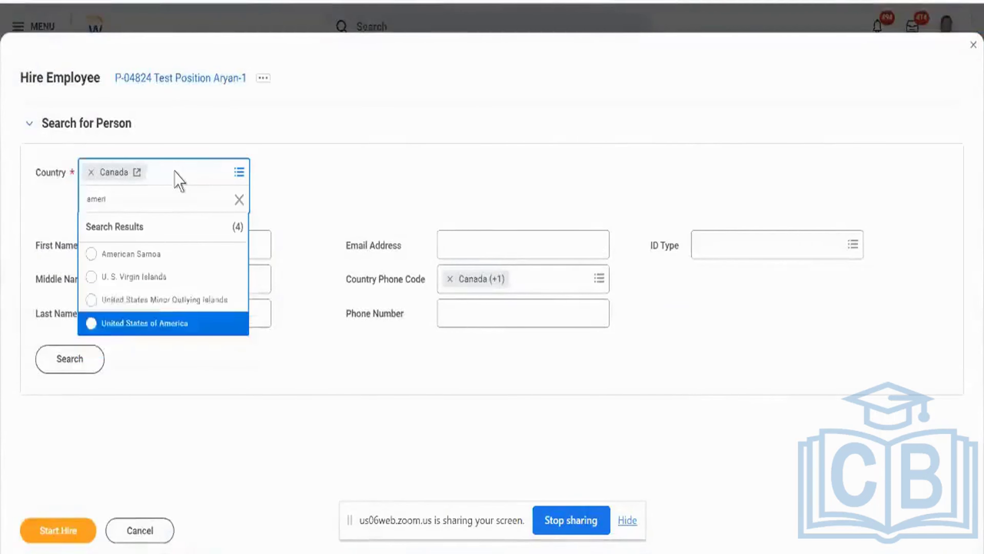
pyautogui.press('Return')
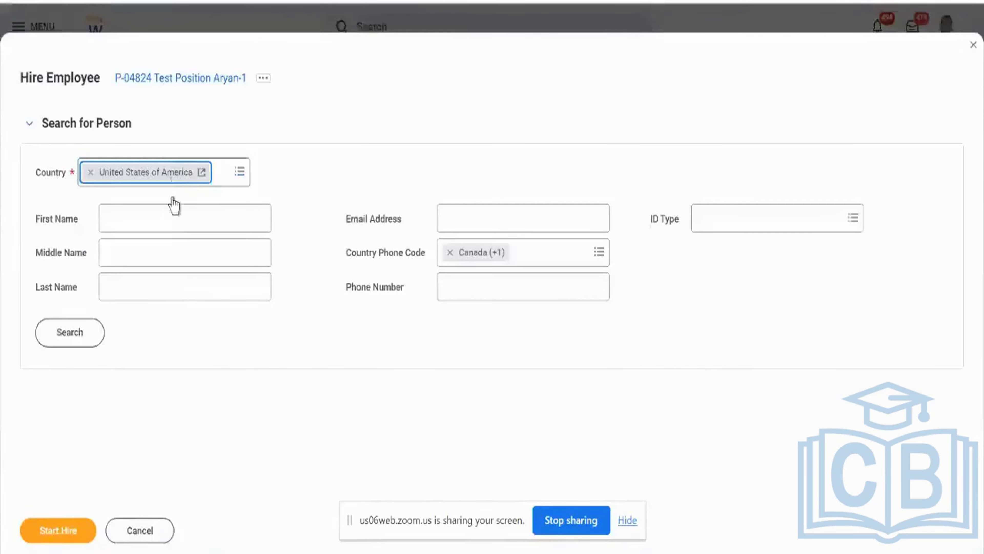
pyautogui.click(86, 345)
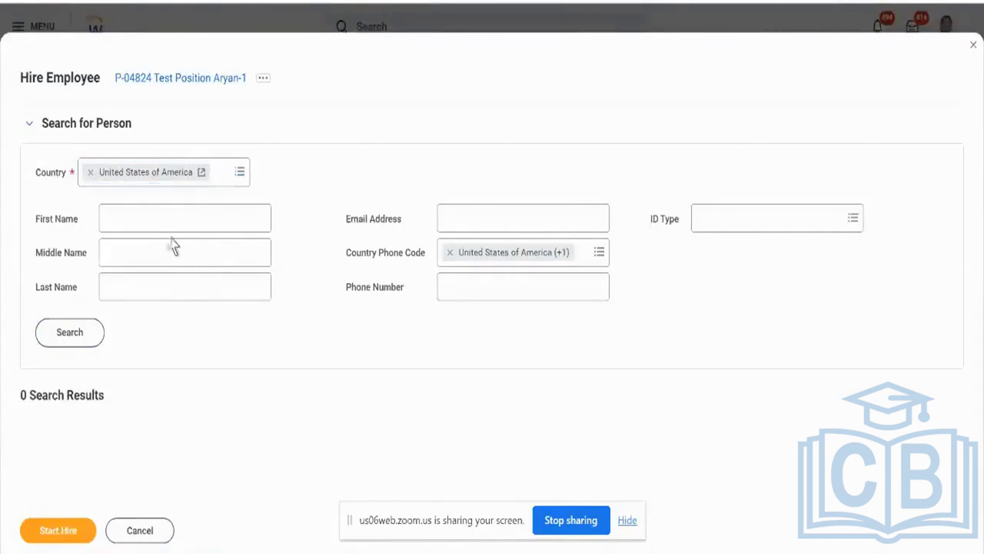
# Step: Search for the pre-hire by first name in the Hire Employee form
pyautogui.click(159, 220)
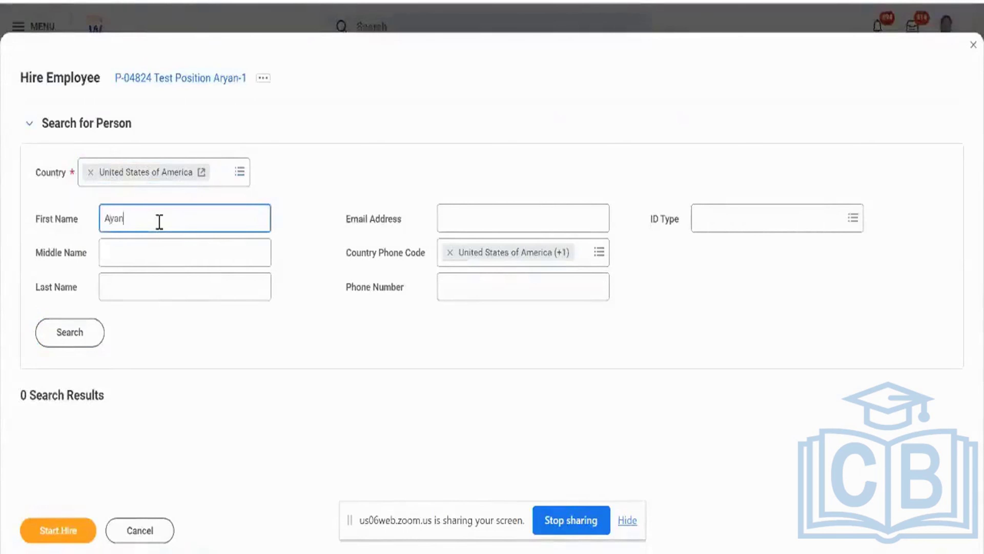
pyautogui.write('Ayan')
pyautogui.press('BackSpace')
pyautogui.press('BackSpace')
pyautogui.press('BackSpace')
pyautogui.press('BackSpace')
pyautogui.write('Ary')
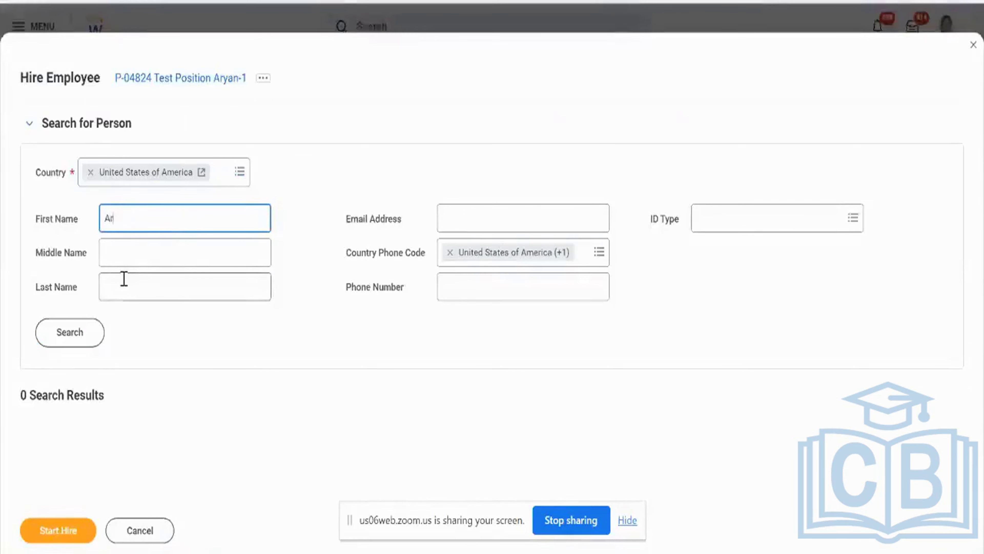
pyautogui.write('an')
pyautogui.click(76, 335)
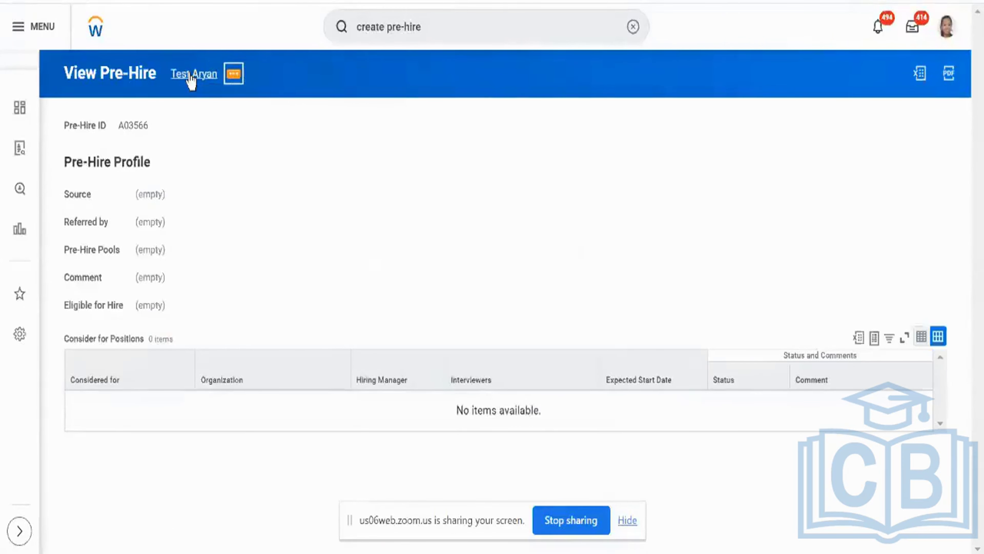
# Step: Check the related actions of the new pre-hire from its View Pre-Hire page
pyautogui.click(235, 73)
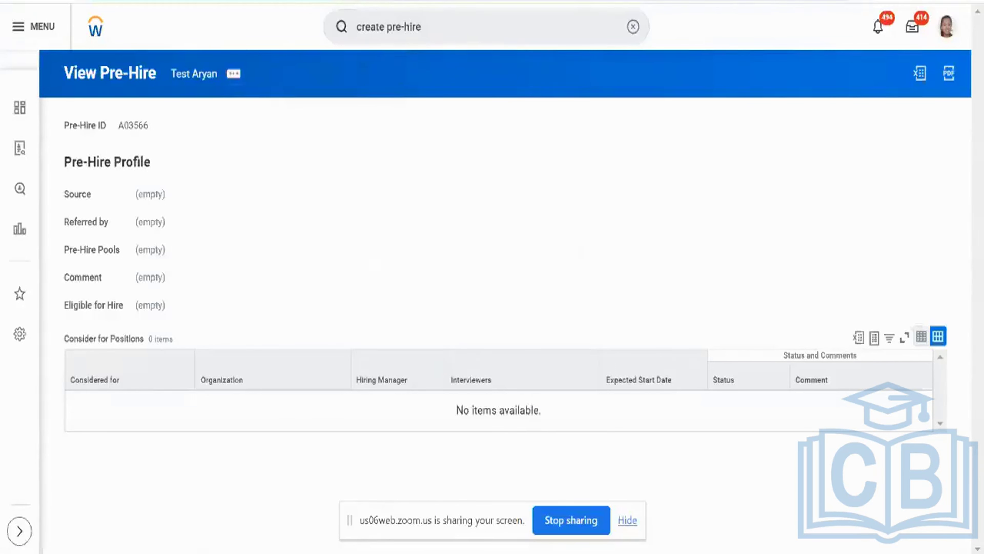
pyautogui.click(234, 73)
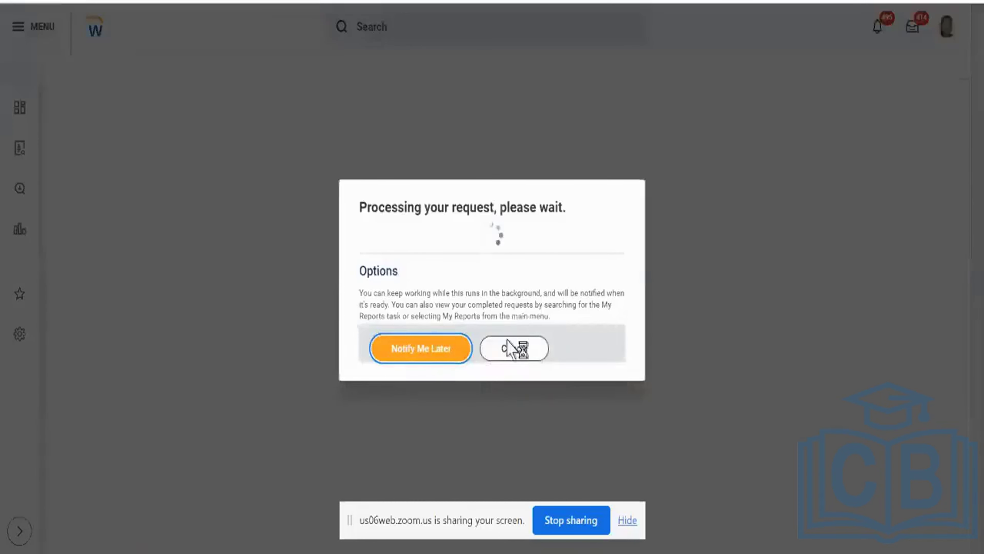
# Step: Cancel the request being processed and run a global search for the pre-hire's name with the prefix "pre hire:"
pyautogui.click(511, 348)
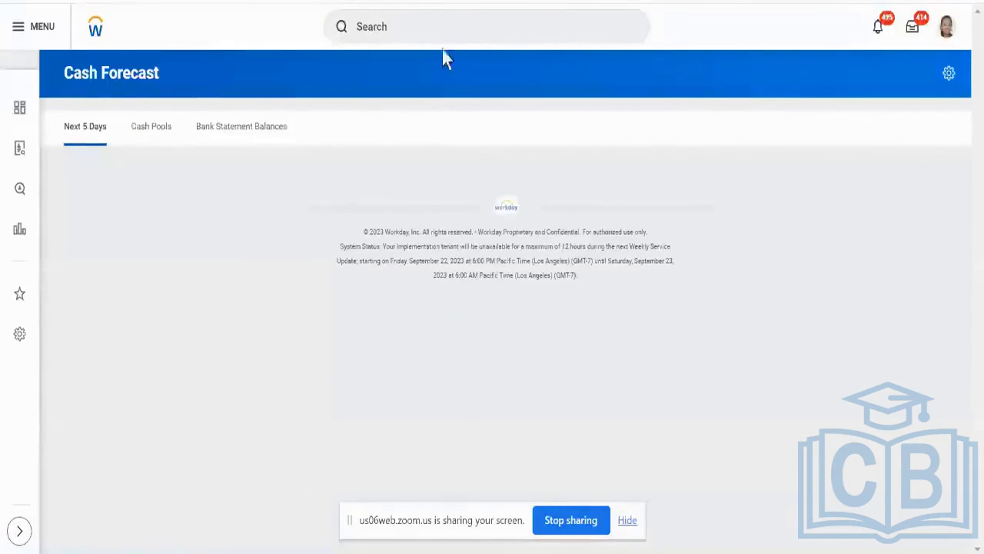
pyautogui.click(460, 28)
pyautogui.write('p')
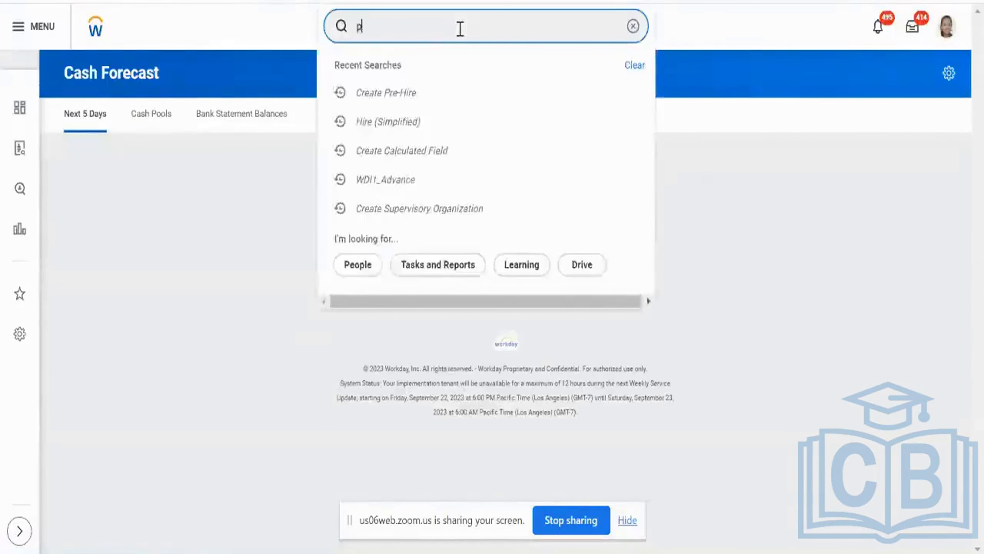
pyautogui.write('re hire: a')
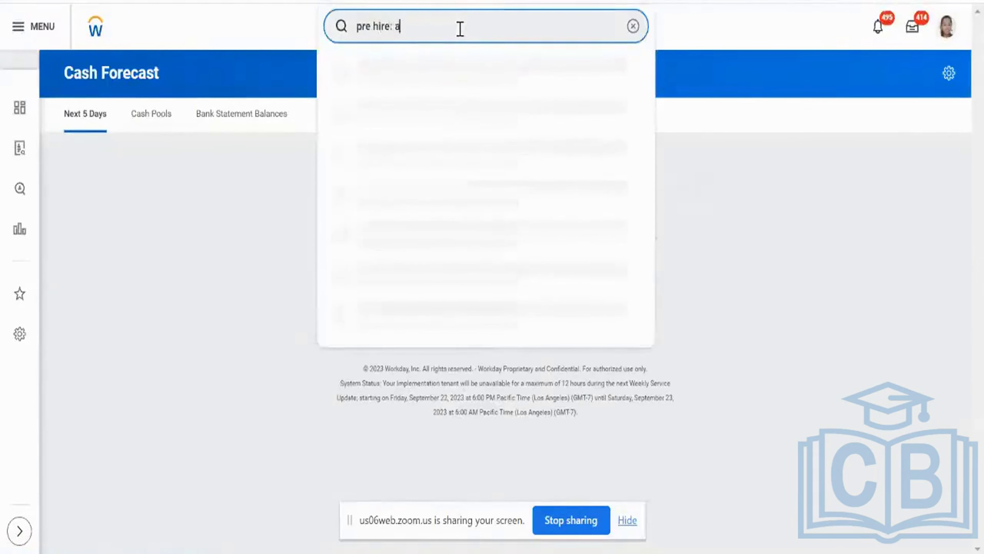
pyautogui.write('bcd')
pyautogui.press('BackSpace')
pyautogui.press('BackSpace')
pyautogui.press('BackSpace')
pyautogui.press('BackSpace')
pyautogui.write('test aryan')
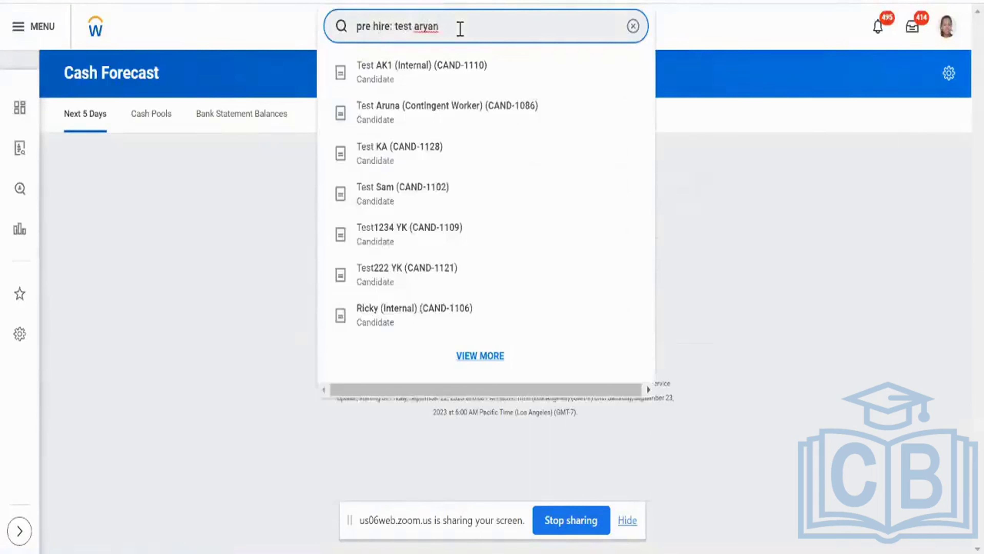
pyautogui.press('Return')
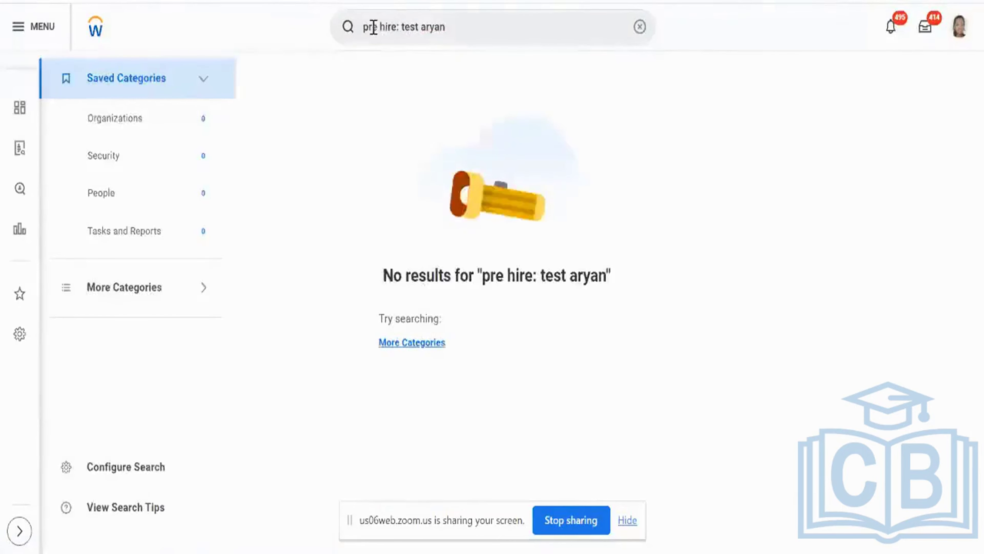
# Step: Change the search prefix to "cand:" with the same pre-hire name and look through the candidates listed
pyautogui.doubleClick(373, 27)
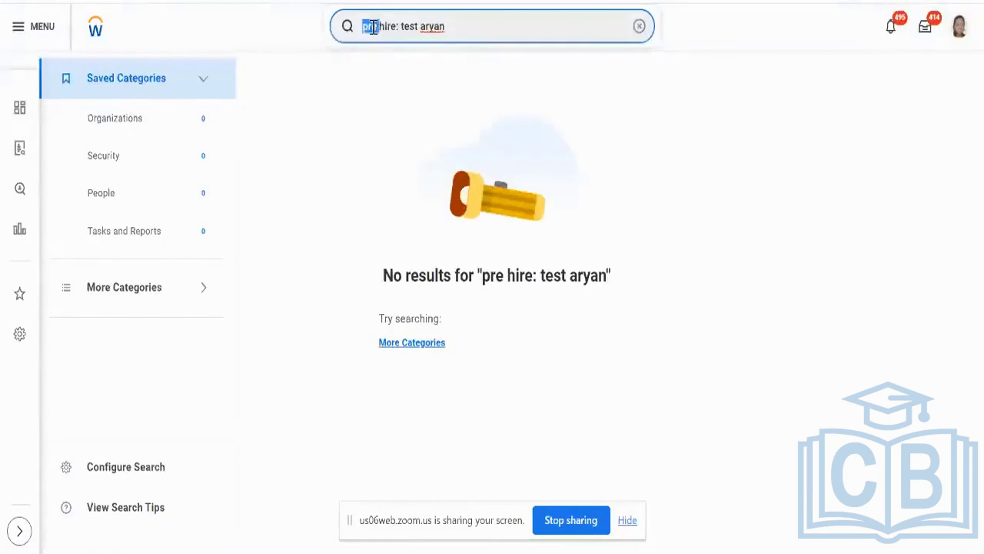
pyautogui.hotkey('ctrl', 'shift', 'Right')
pyautogui.write('ca')
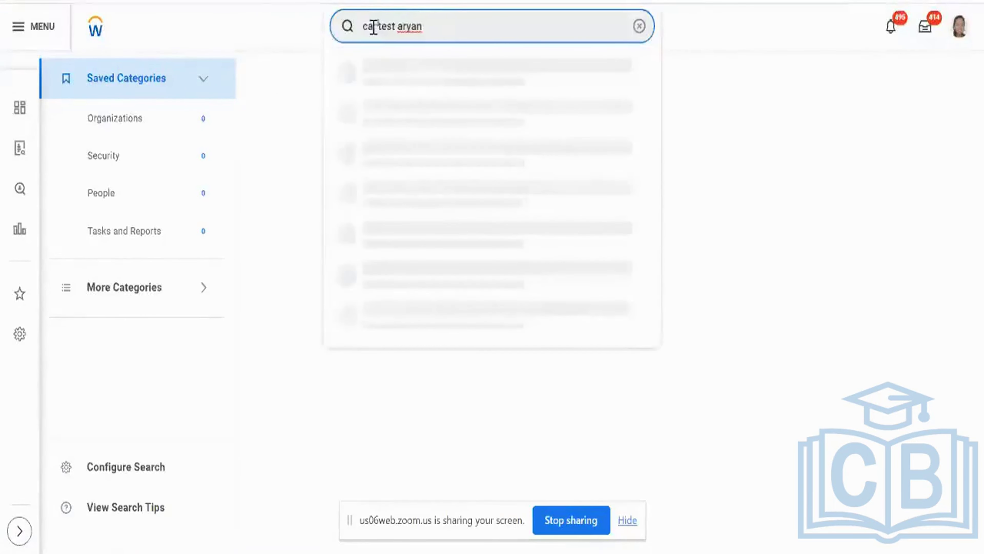
pyautogui.write('nd:')
pyautogui.press('Return')
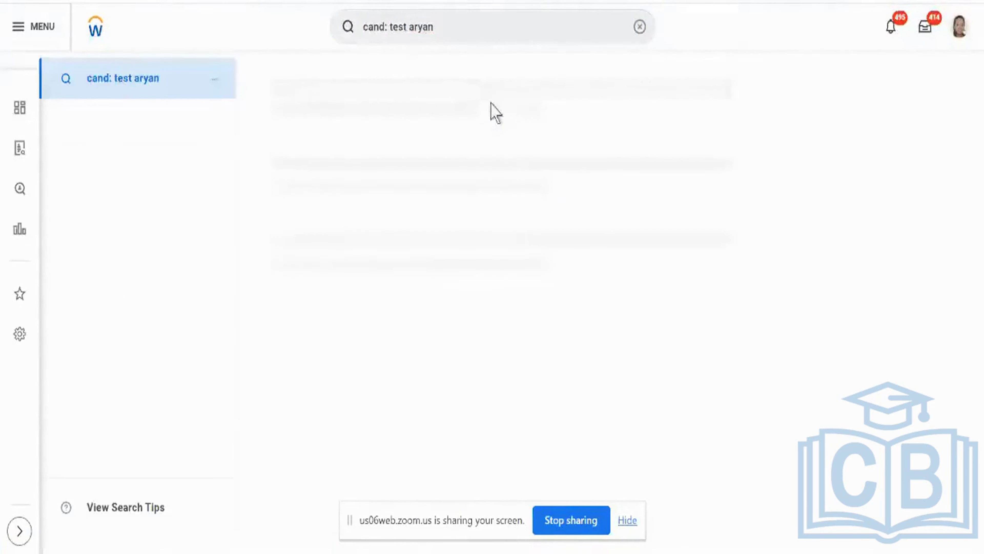
pyautogui.scroll(-5, 520, 208)
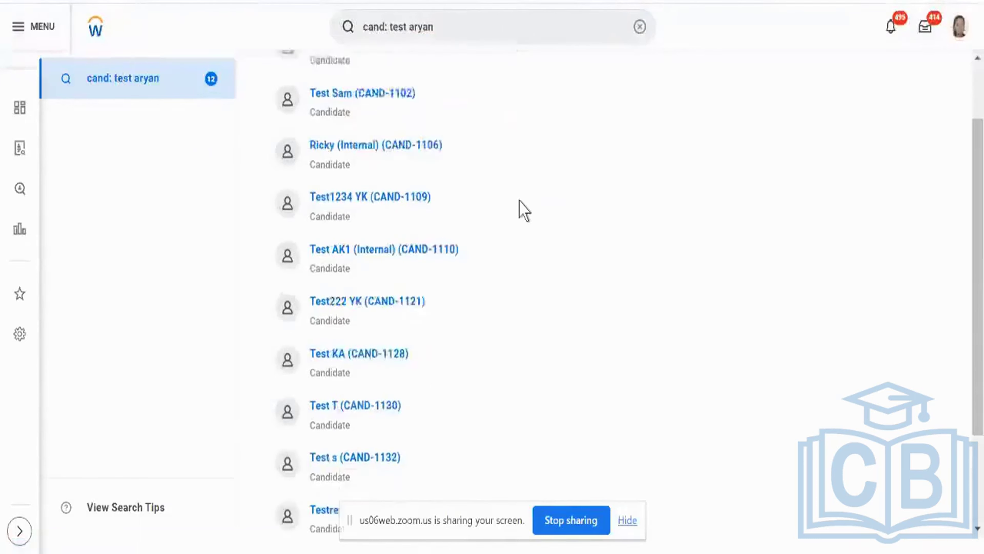
pyautogui.scroll(5, 519, 207)
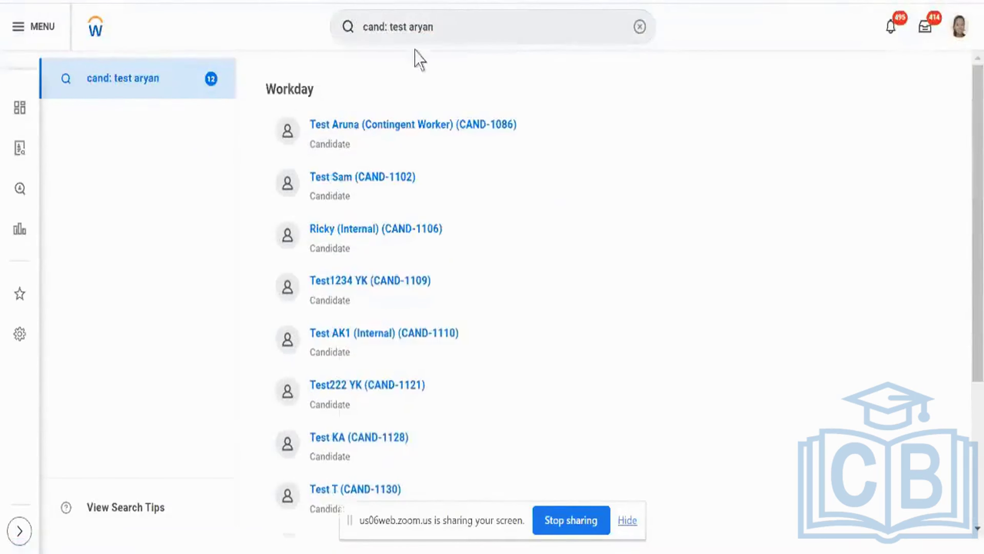
# Step: Remove the prefix, search for the pre-hire's name alone, and look through the organization and people results
pyautogui.click(389, 19)
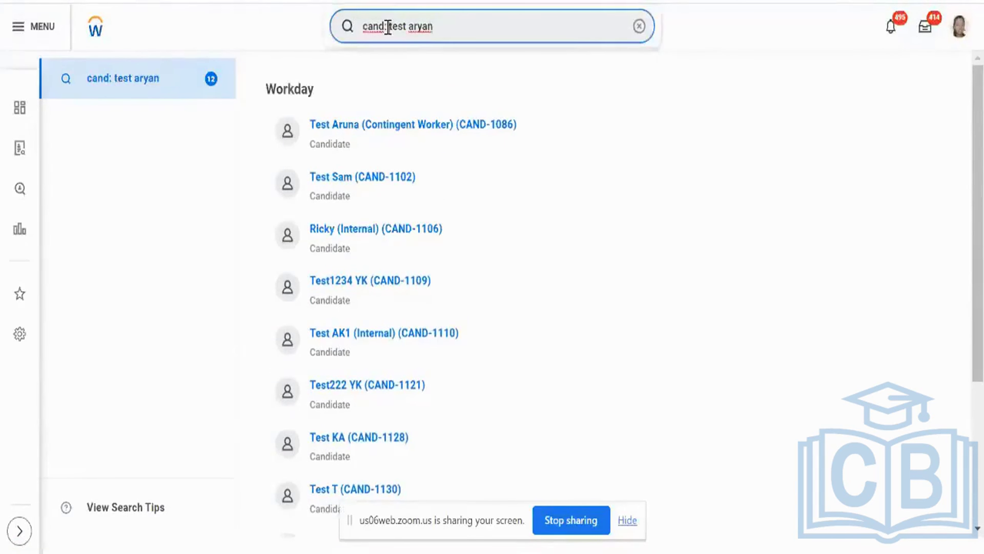
pyautogui.click(388, 27)
pyautogui.press('BackSpace')
pyautogui.press('BackSpace')
pyautogui.press('BackSpace')
pyautogui.press('BackSpace')
pyautogui.press('BackSpace')
pyautogui.press('BackSpace')
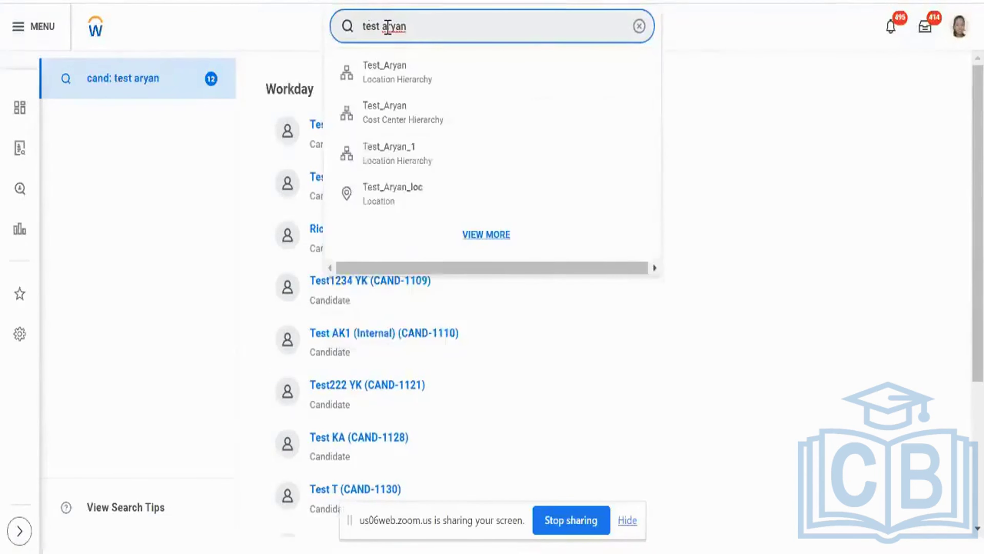
pyautogui.press('Return')
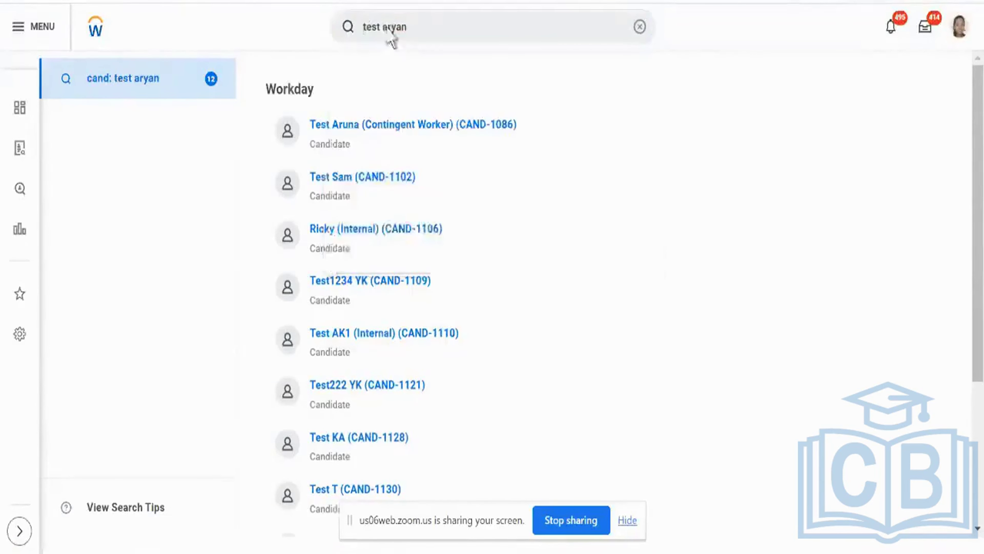
pyautogui.scroll(-3, 487, 312)
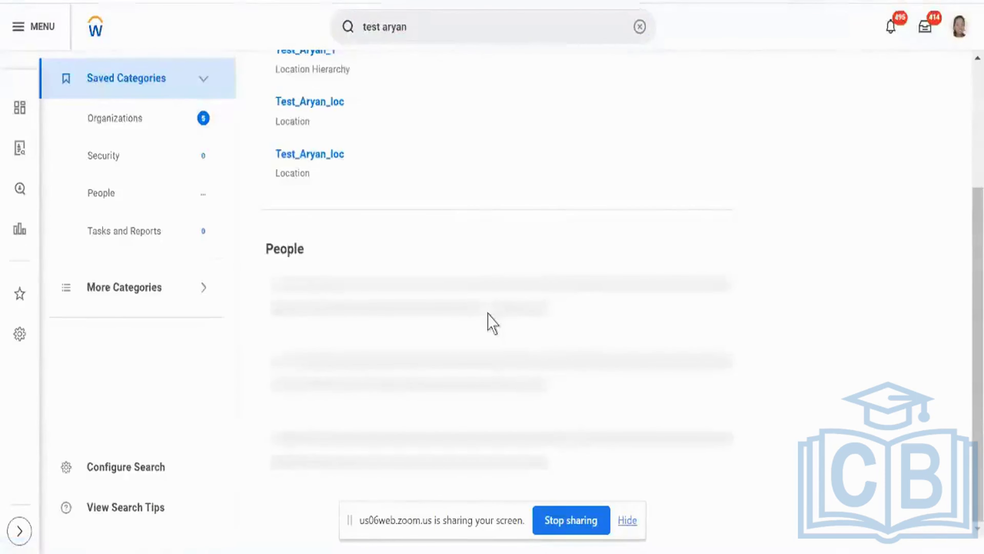